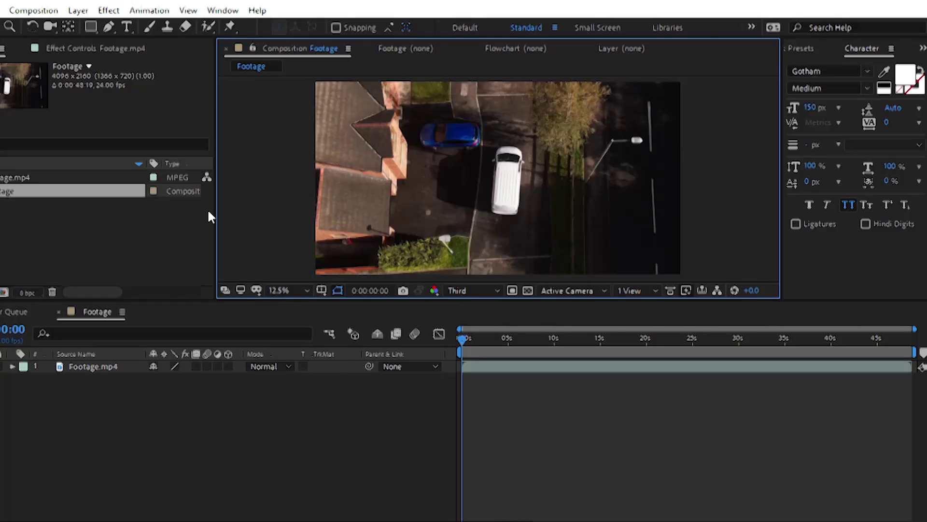
- Select the Footage.mp4 drone layer in the viewer and bring up the Window menu
{"action": "left_click", "coordinate": [178, 221]}
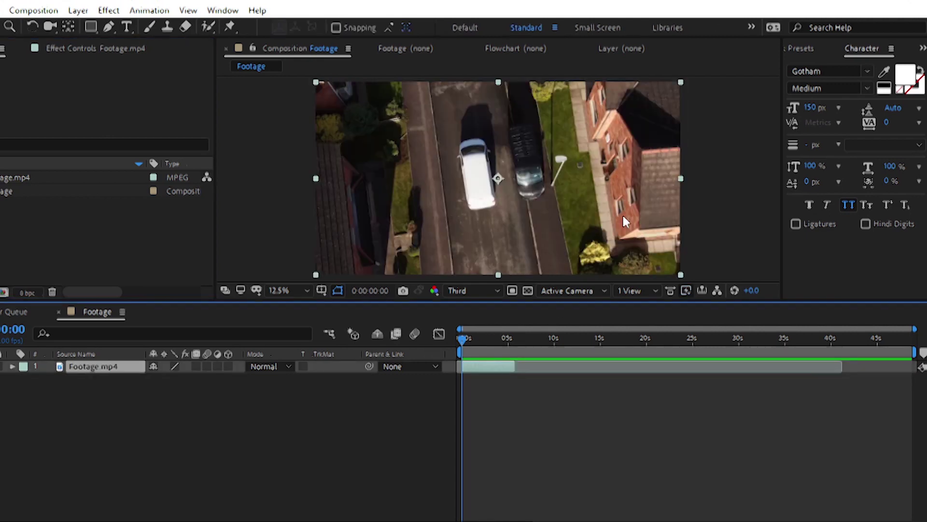
{"action": "left_click", "coordinate": [718, 163]}
{"action": "left_click", "coordinate": [575, 156]}
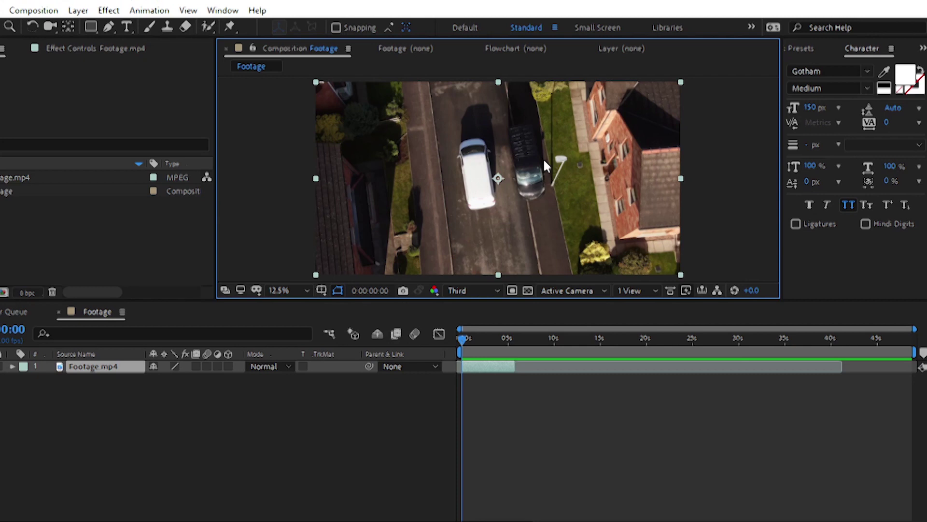
{"action": "left_click", "coordinate": [223, 10]}
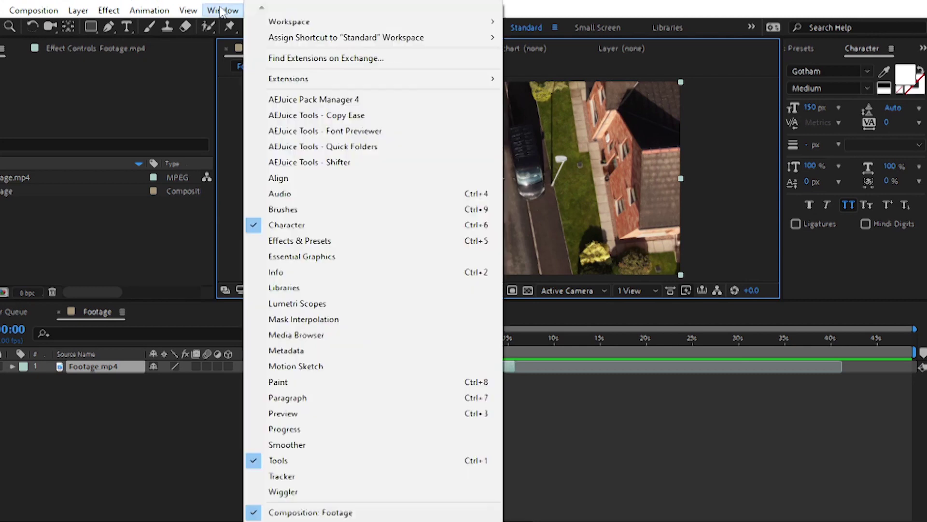
- Show the Tracker panel, widen it beside the viewer, and zoom the viewer to 25%
{"action": "left_click", "coordinate": [287, 478]}
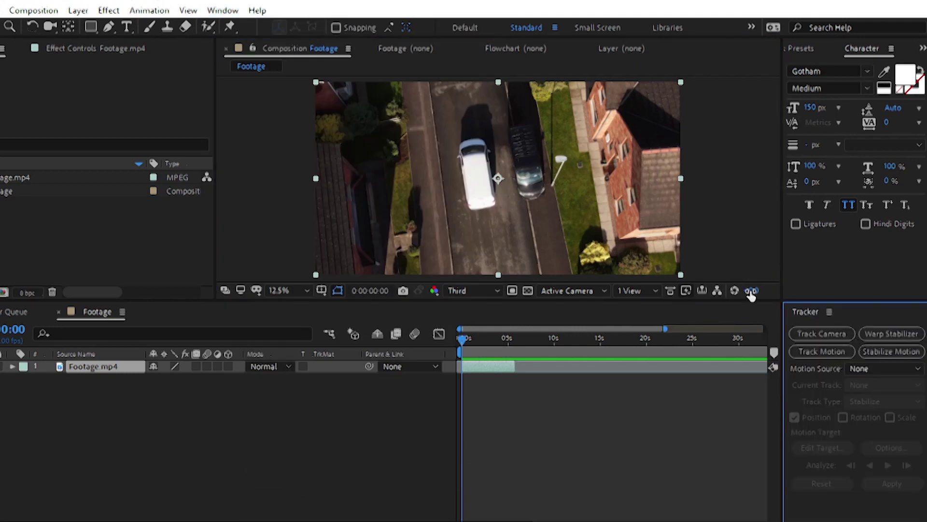
{"action": "left_click_drag", "start_coordinate": [781, 345], "coordinate": [752, 345]}
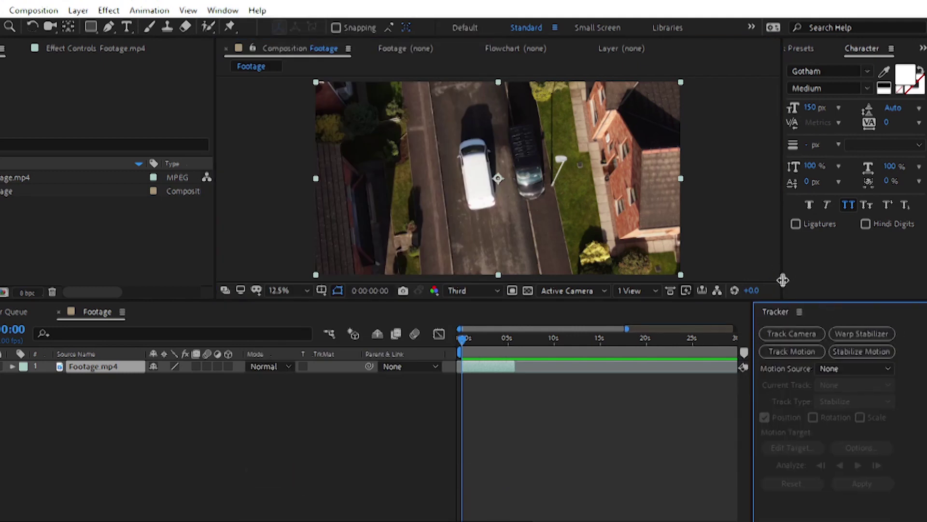
{"action": "left_click_drag", "start_coordinate": [777, 265], "coordinate": [735, 266]}
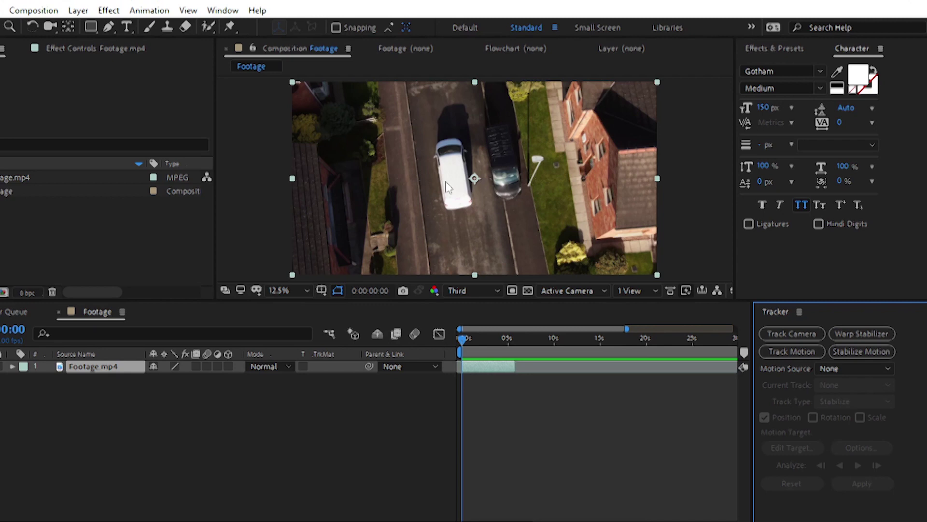
{"action": "key", "text": "period"}
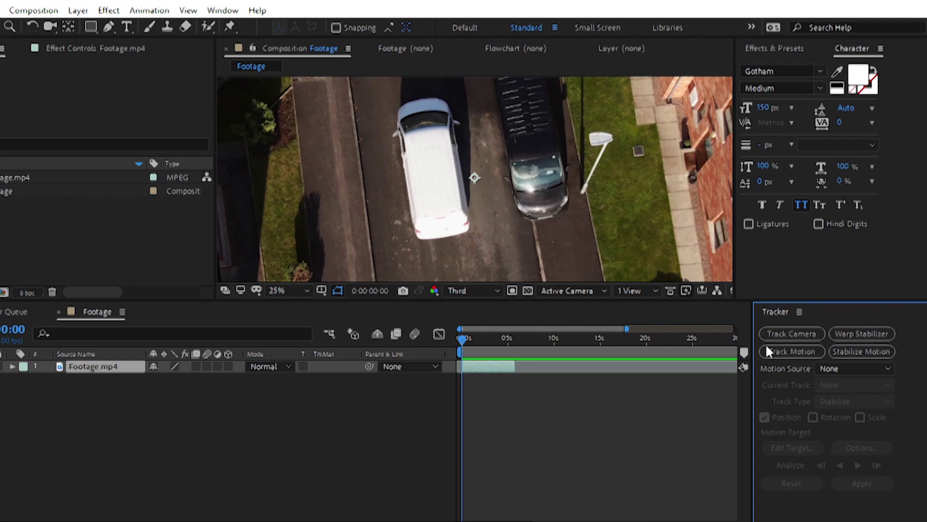
- Start a motion track on Footage.mp4 and maximize the Layer panel over the van
{"action": "left_click", "coordinate": [793, 351]}
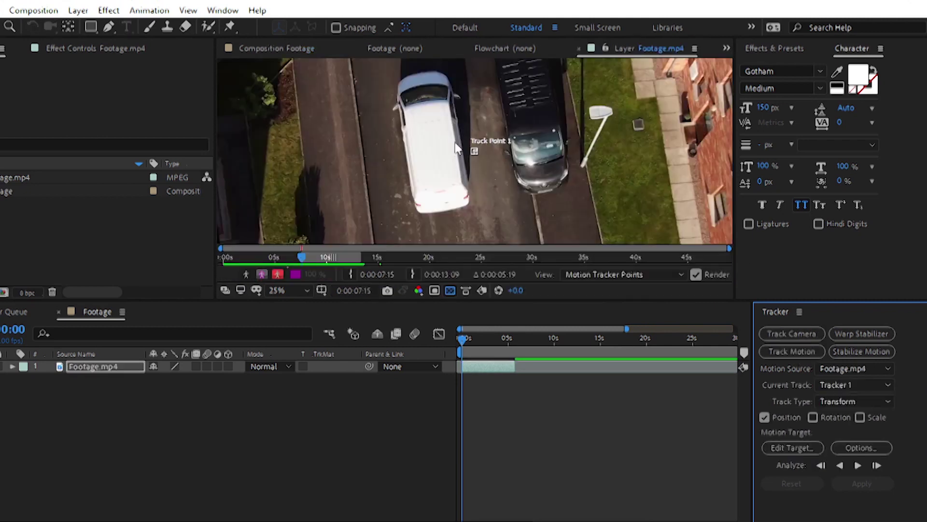
{"action": "scroll", "coordinate": [471, 142], "scroll_direction": "up", "scroll_amount": 2}
{"action": "key", "text": "grave"}
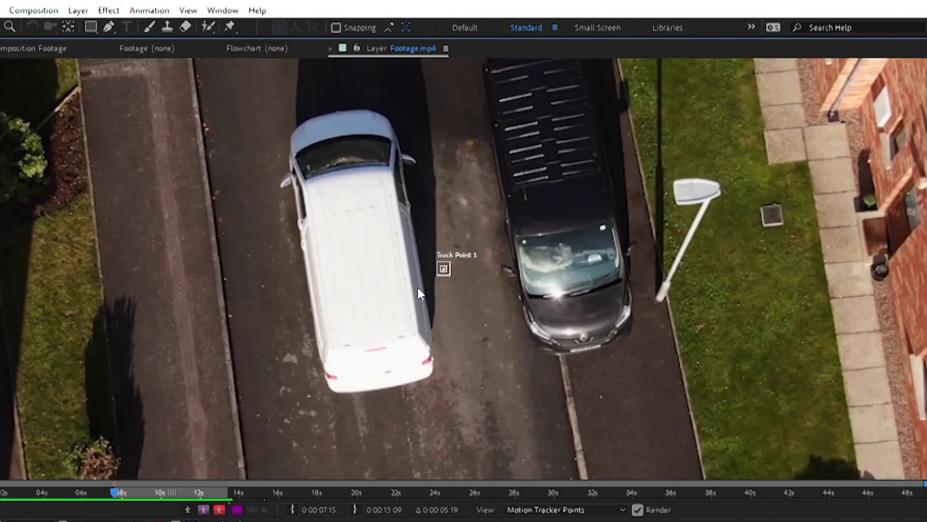
{"action": "scroll", "coordinate": [419, 292], "scroll_direction": "up", "scroll_amount": 4}
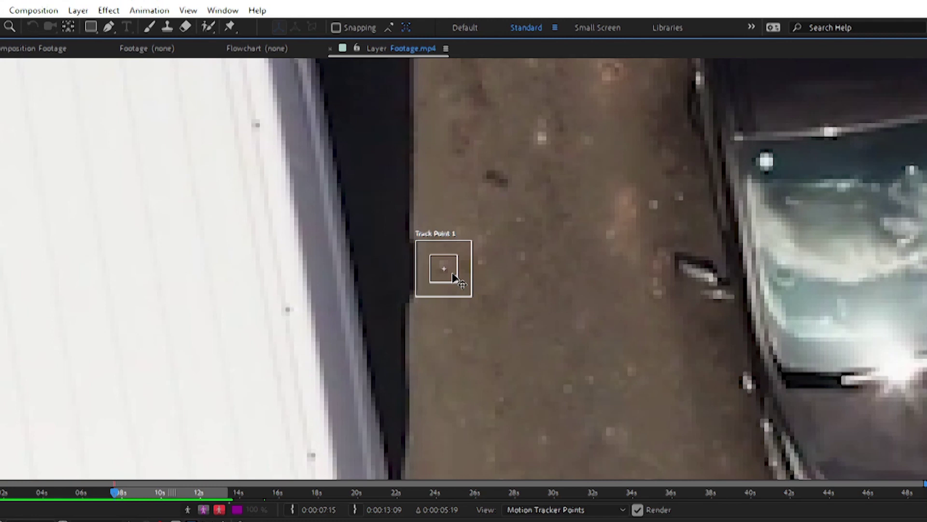
{"action": "scroll", "coordinate": [453, 274], "scroll_direction": "down", "scroll_amount": 2}
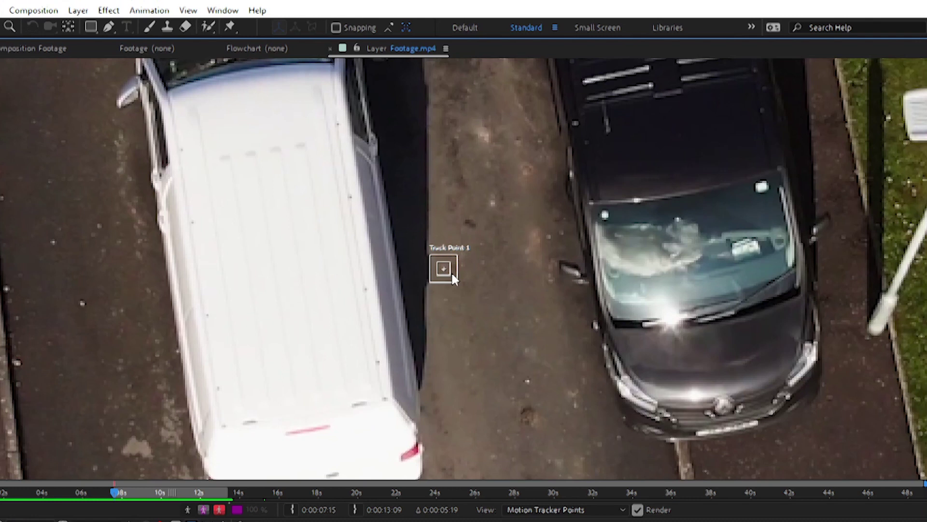
{"action": "scroll", "coordinate": [452, 273], "scroll_direction": "down", "scroll_amount": 2}
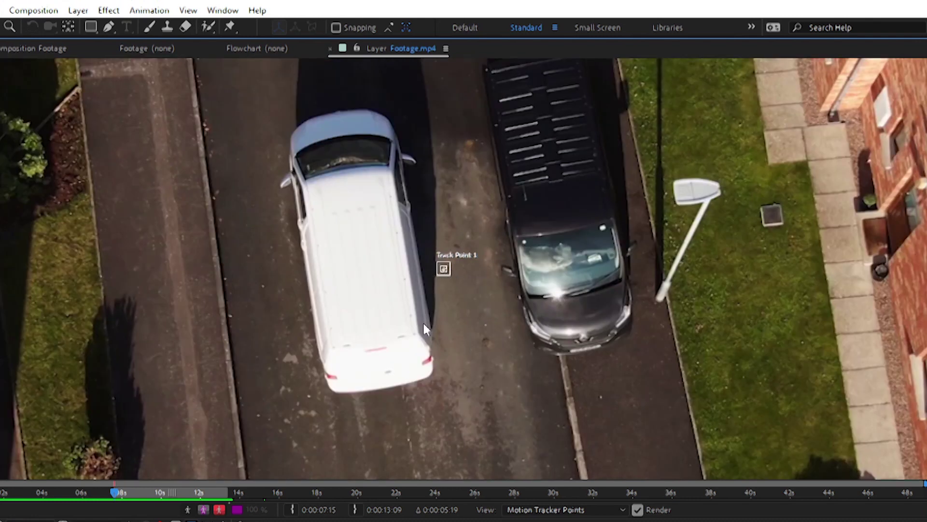
{"action": "scroll", "coordinate": [446, 283], "scroll_direction": "up", "scroll_amount": 4}
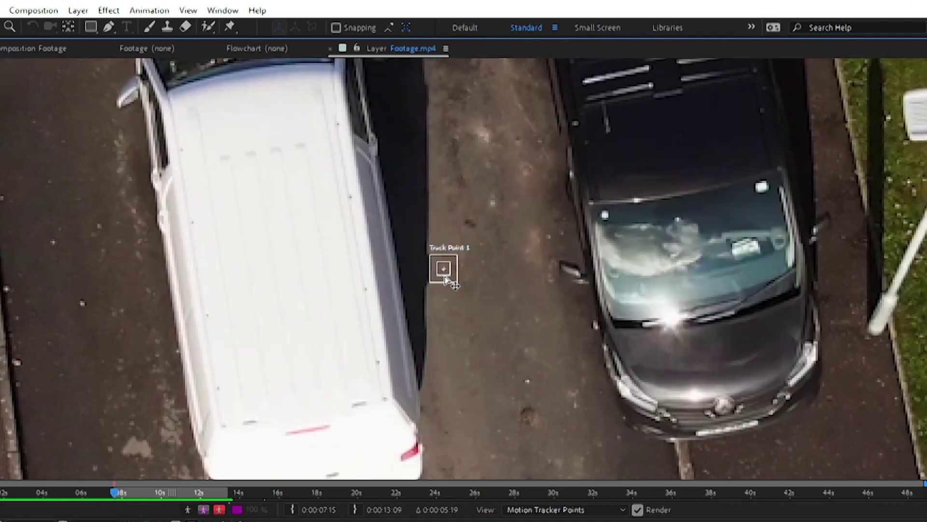
{"action": "left_click_drag", "start_coordinate": [390, 300], "coordinate": [516, 97]}
- Place Track Point 1 on the van's red rear light and enlarge its search and feature boxes
{"action": "left_click_drag", "start_coordinate": [555, 180], "coordinate": [408, 381]}
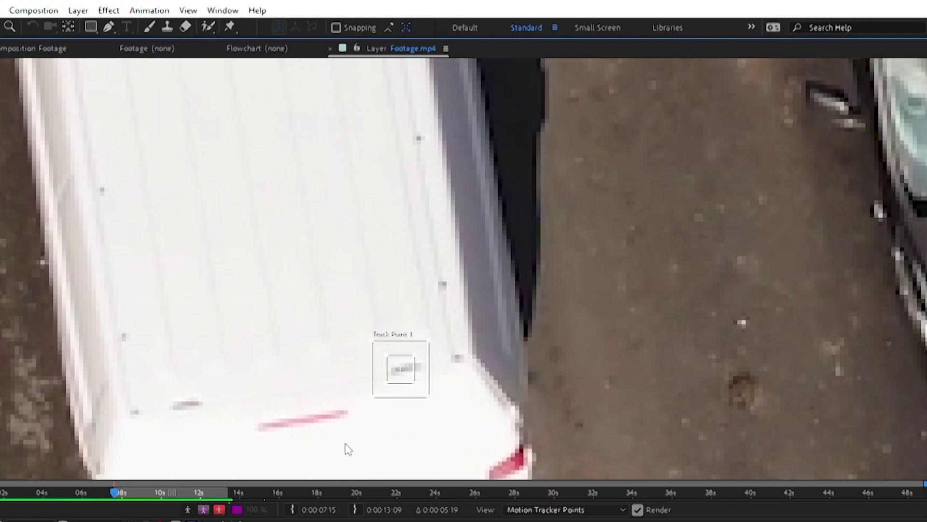
{"action": "scroll", "coordinate": [443, 278], "scroll_direction": "down", "scroll_amount": 2}
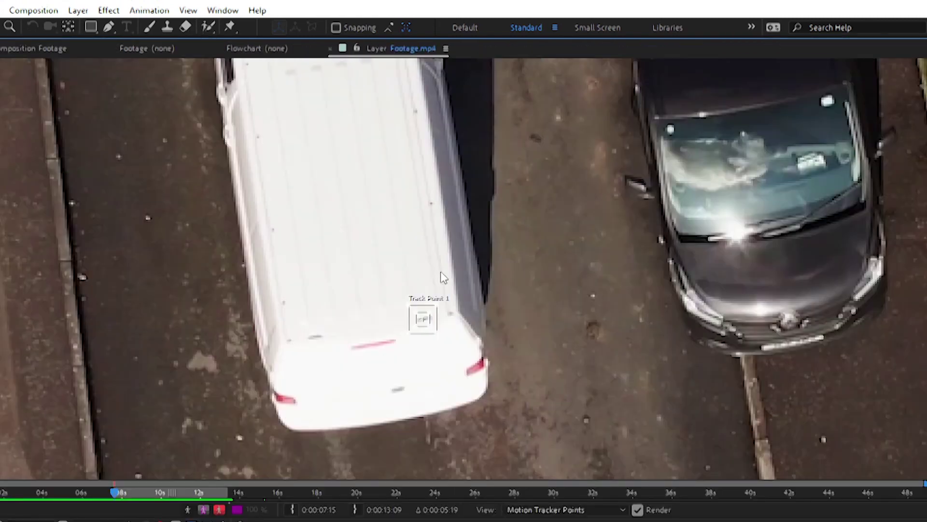
{"action": "scroll", "coordinate": [444, 278], "scroll_direction": "down", "scroll_amount": 2}
{"action": "scroll", "coordinate": [420, 150], "scroll_direction": "up", "scroll_amount": 2}
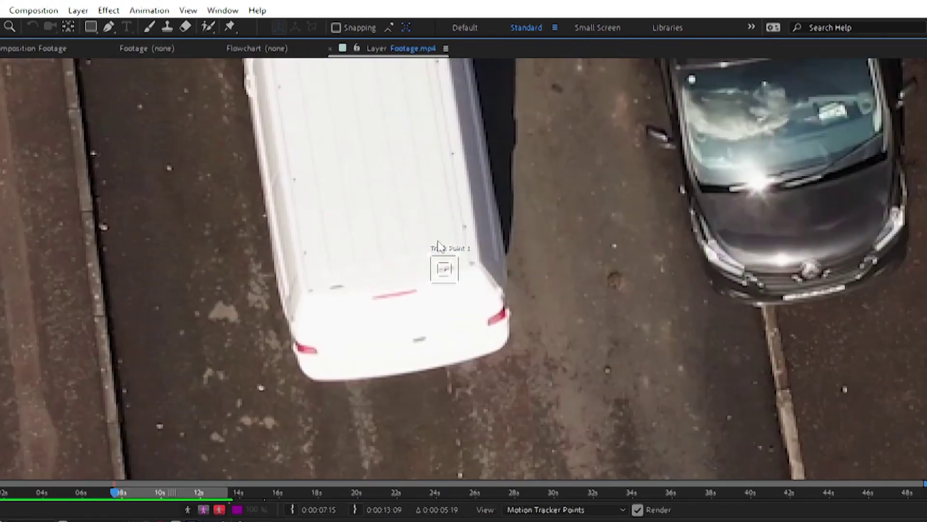
{"action": "left_click_drag", "start_coordinate": [423, 195], "coordinate": [424, 247]}
{"action": "left_click_drag", "start_coordinate": [456, 332], "coordinate": [502, 373]}
{"action": "scroll", "coordinate": [502, 374], "scroll_direction": "up", "scroll_amount": 3}
{"action": "left_click_drag", "start_coordinate": [513, 333], "coordinate": [531, 358]}
{"action": "left_click_drag", "start_coordinate": [473, 297], "coordinate": [492, 316]}
{"action": "key", "text": "grave"}
{"action": "scroll", "coordinate": [474, 198], "scroll_direction": "down", "scroll_amount": 3}
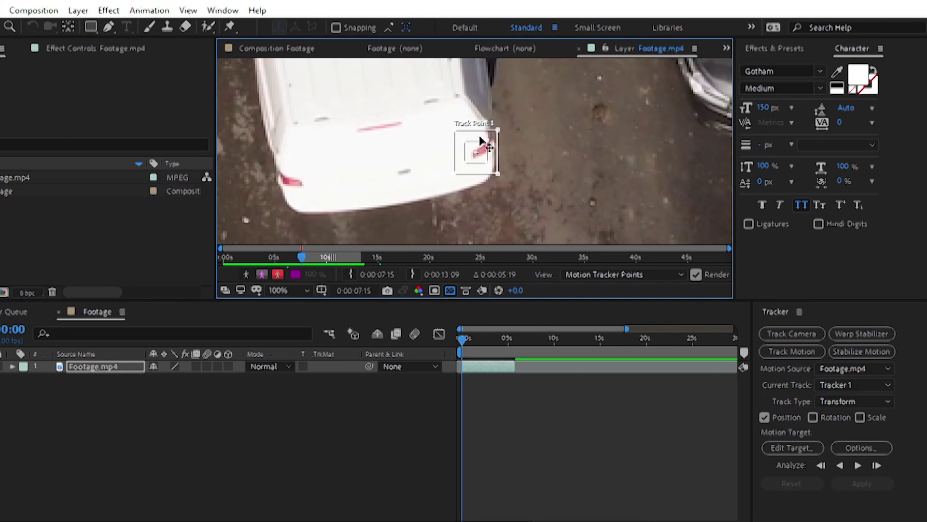
- Enlarge Track Point 1's outer search box and, at 400% zoom, its inner feature box
{"action": "scroll", "coordinate": [480, 137], "scroll_direction": "up", "scroll_amount": 2}
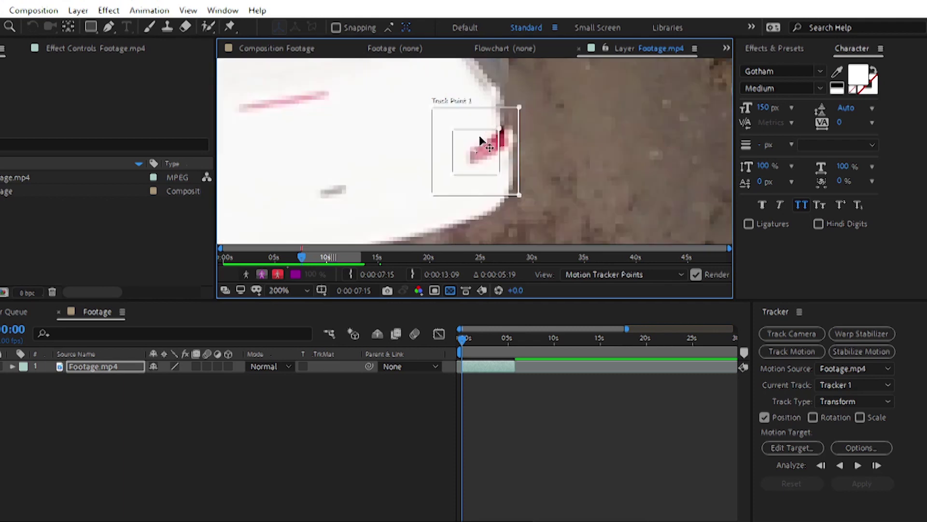
{"action": "scroll", "coordinate": [480, 140], "scroll_direction": "down", "scroll_amount": 2}
{"action": "scroll", "coordinate": [480, 140], "scroll_direction": "up", "scroll_amount": 1}
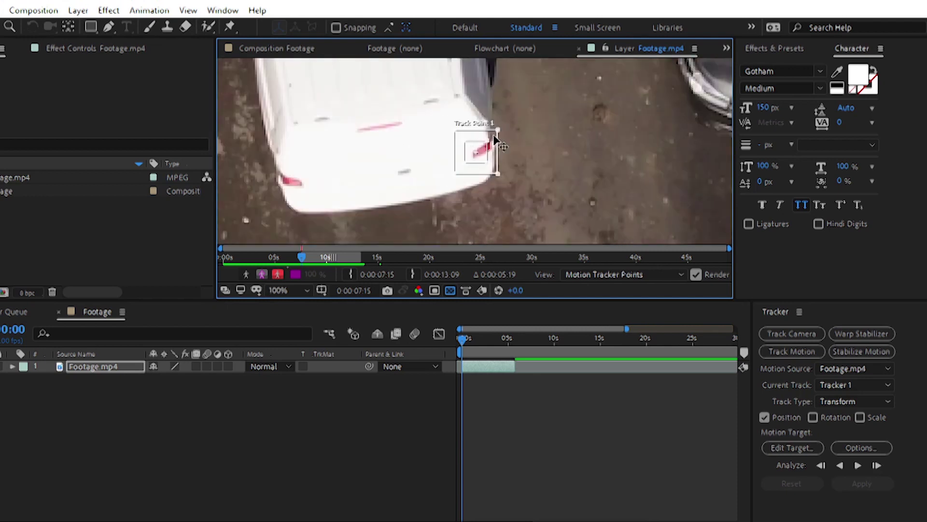
{"action": "scroll", "coordinate": [495, 140], "scroll_direction": "up", "scroll_amount": 2}
{"action": "scroll", "coordinate": [498, 137], "scroll_direction": "down", "scroll_amount": 1}
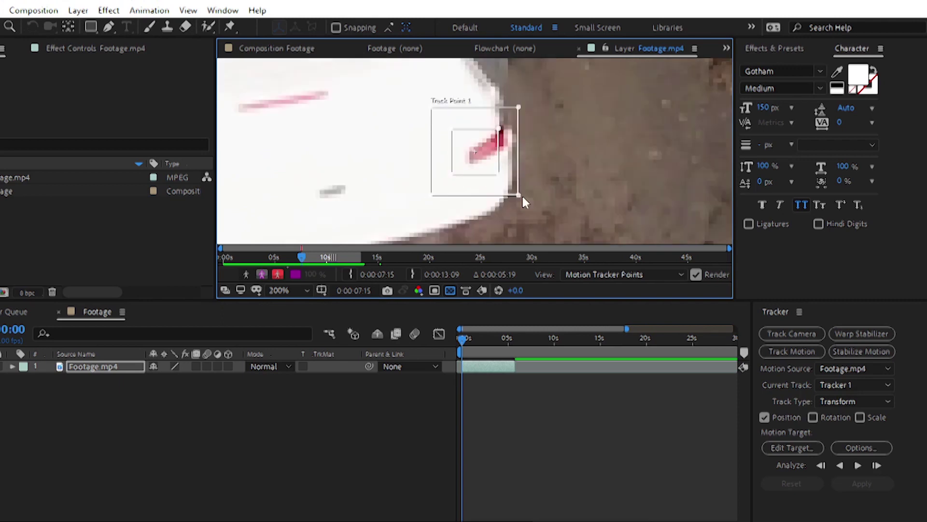
{"action": "left_click_drag", "start_coordinate": [521, 195], "coordinate": [526, 200]}
{"action": "key", "text": "period"}
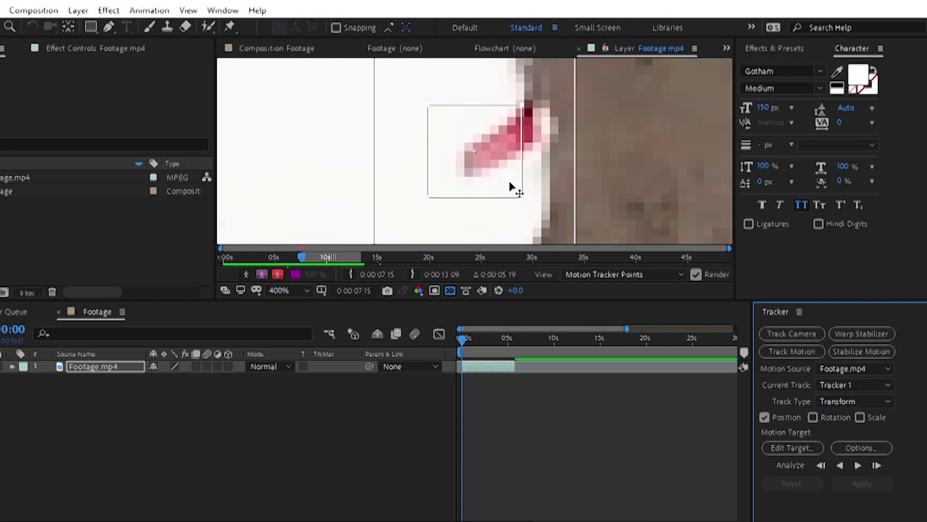
{"action": "left_click_drag", "start_coordinate": [522, 198], "coordinate": [535, 207]}
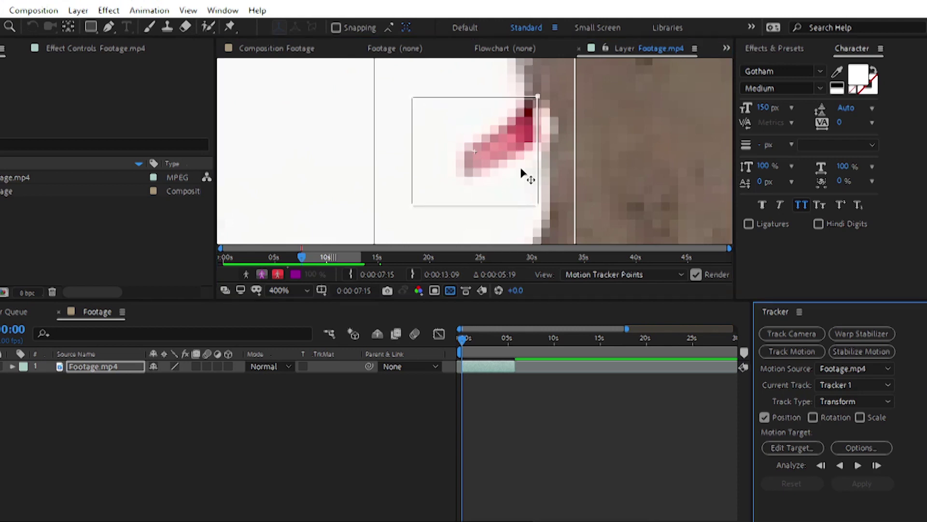
- Zoom back to 100%, check Track Point 1's magnified preview, and recentre the view
{"action": "key", "text": "comma"}
{"action": "key", "text": "comma"}
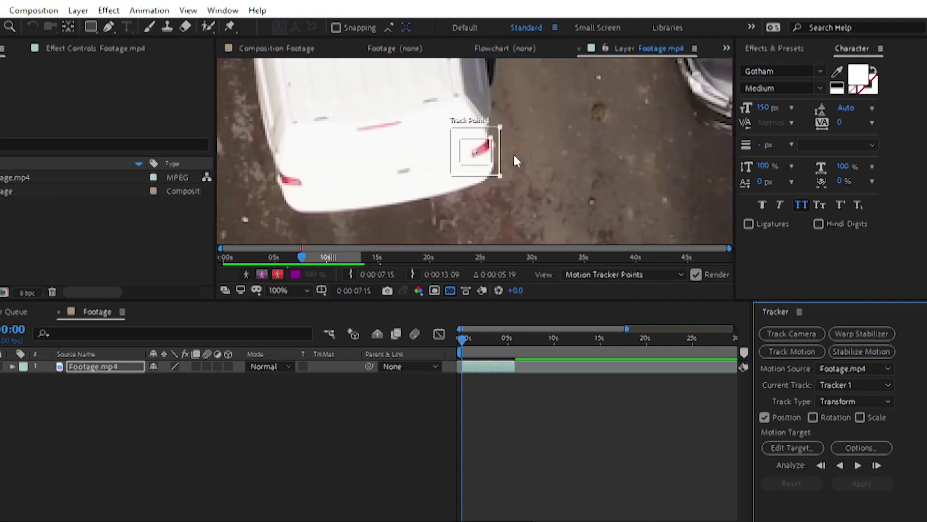
{"action": "key", "text": "comma"}
{"action": "left_click", "coordinate": [486, 143]}
{"action": "left_click", "coordinate": [487, 143]}
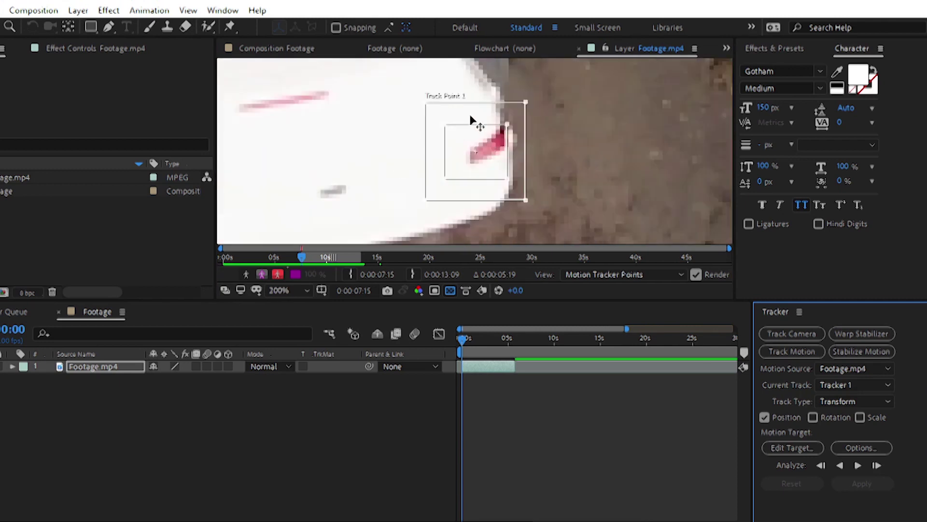
{"action": "key", "text": "period"}
{"action": "left_click_drag", "start_coordinate": [431, 114], "coordinate": [432, 135]}
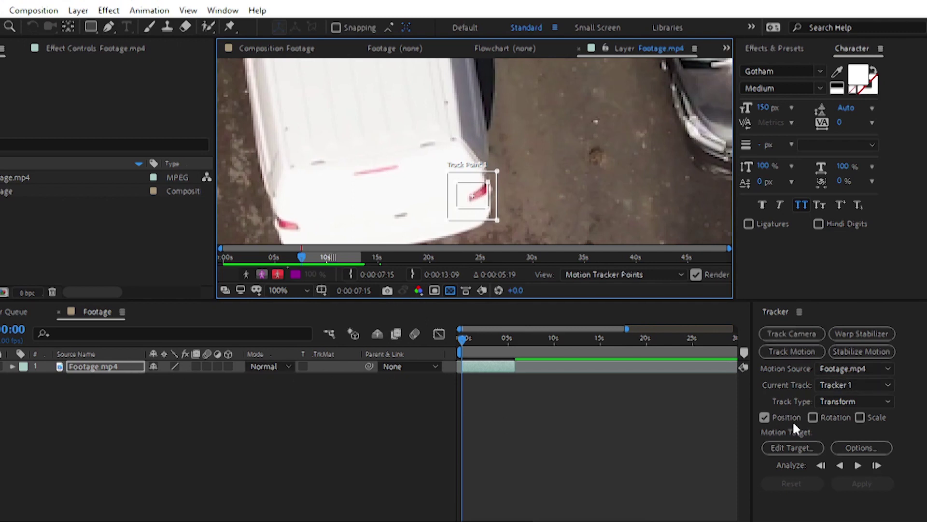
- Keep Footage.mp4 as motion source, Tracker 1 as current track, and Transform as track type
{"action": "left_click", "coordinate": [833, 372]}
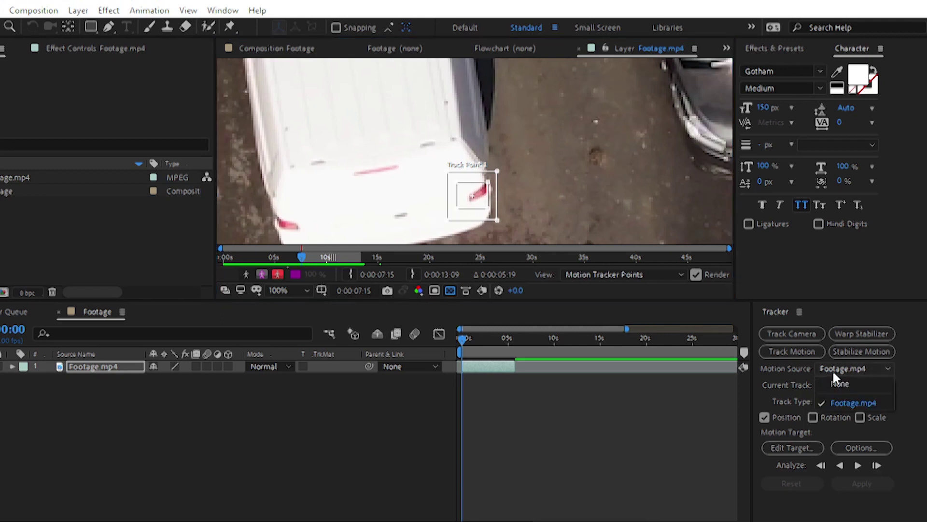
{"action": "left_click", "coordinate": [847, 402]}
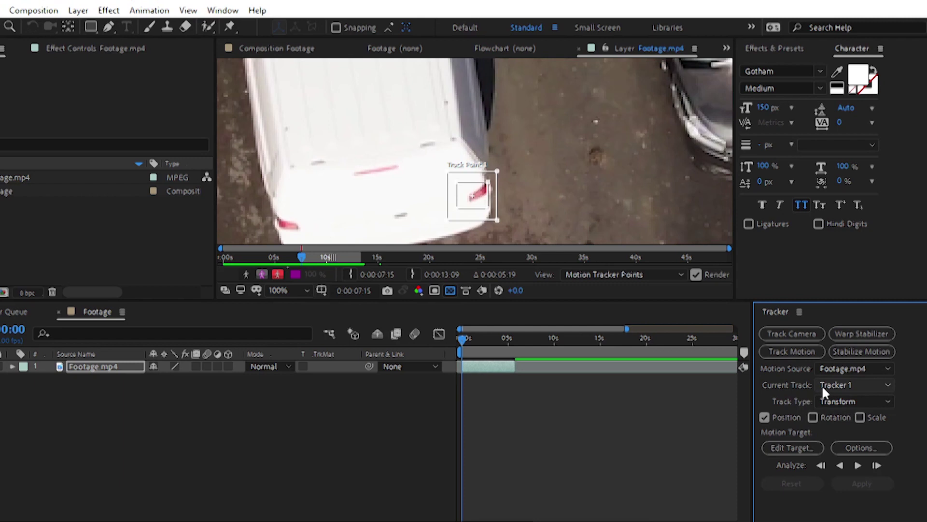
{"action": "left_click", "coordinate": [846, 388]}
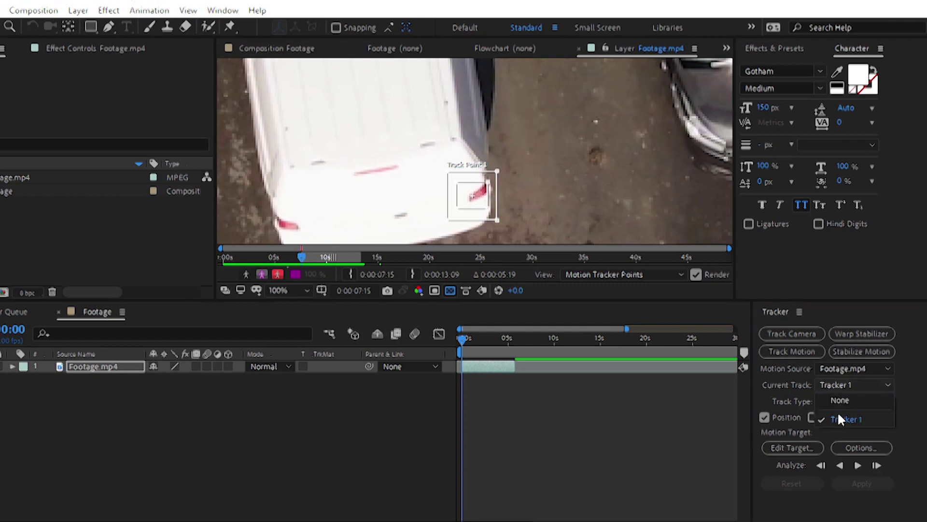
{"action": "left_click", "coordinate": [840, 418]}
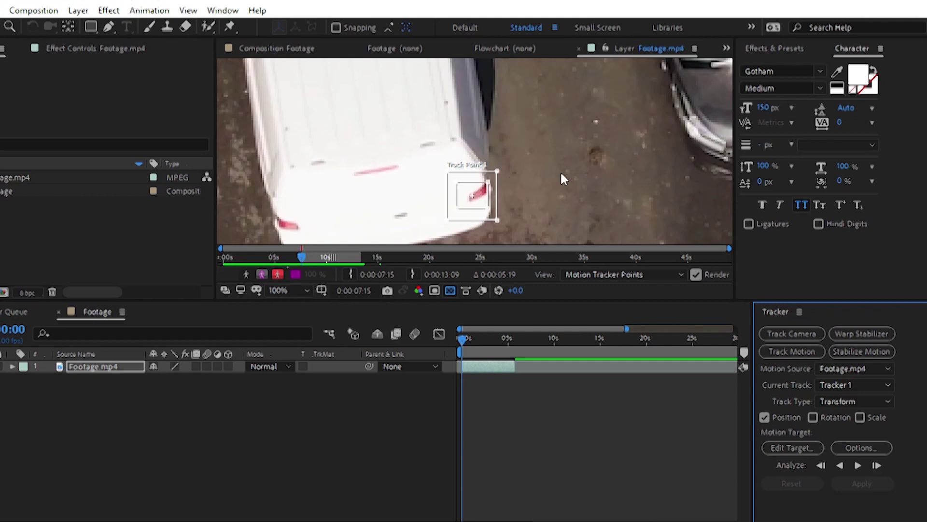
{"action": "left_click", "coordinate": [853, 406]}
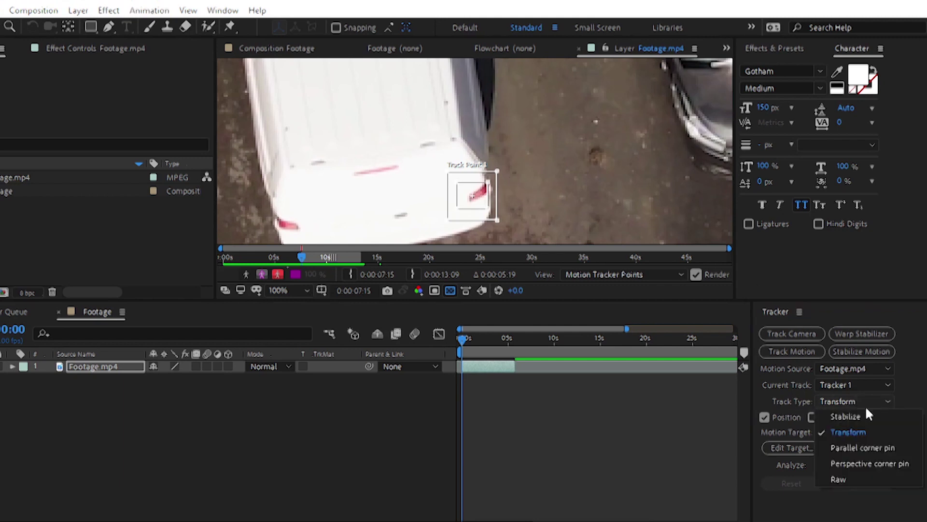
{"action": "left_click", "coordinate": [855, 430]}
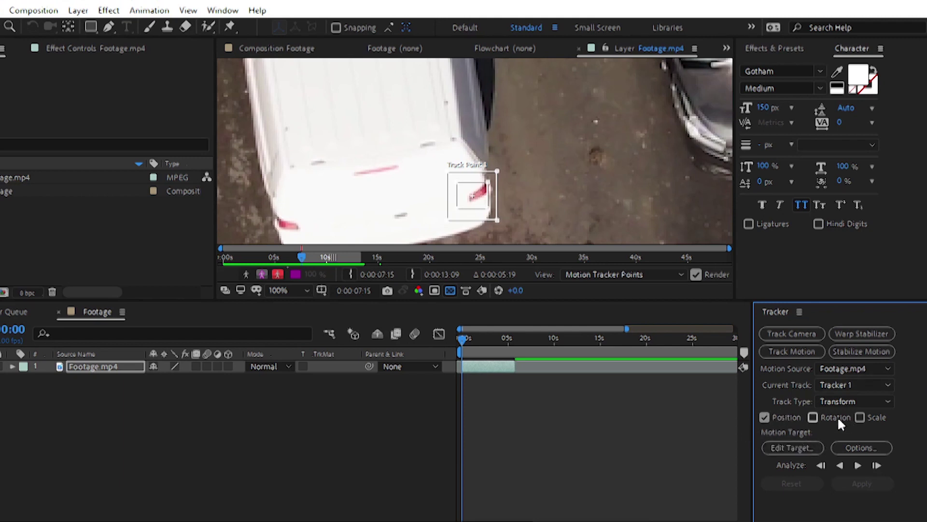
{"action": "scroll", "coordinate": [494, 164], "scroll_direction": "down", "scroll_amount": 4}
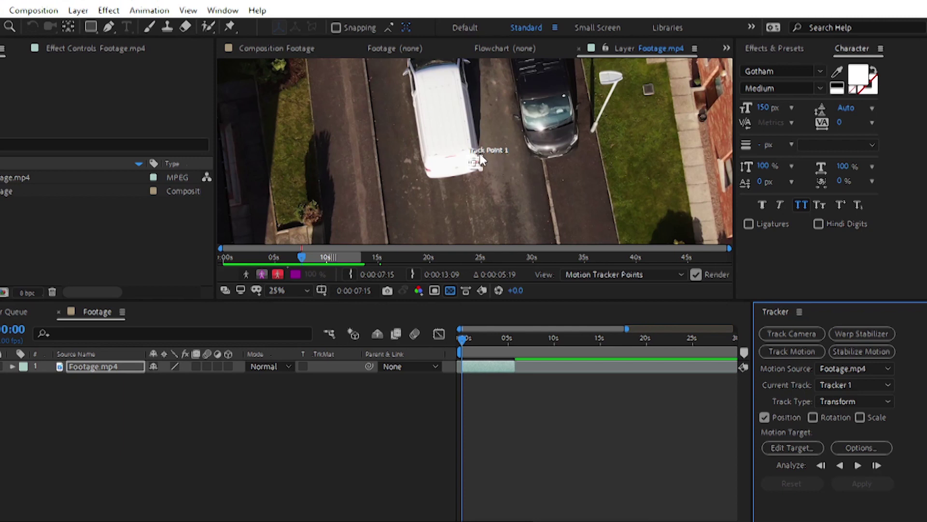
{"action": "scroll", "coordinate": [484, 189], "scroll_direction": "up", "scroll_amount": 2}
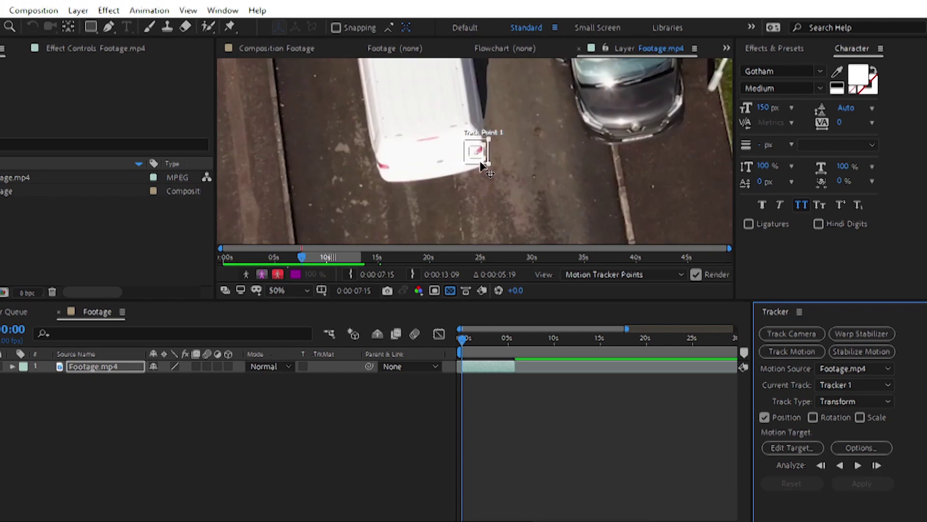
- Analyze Track Point 1 forward through the clip, then step back one frame
{"action": "left_click", "coordinate": [858, 466]}
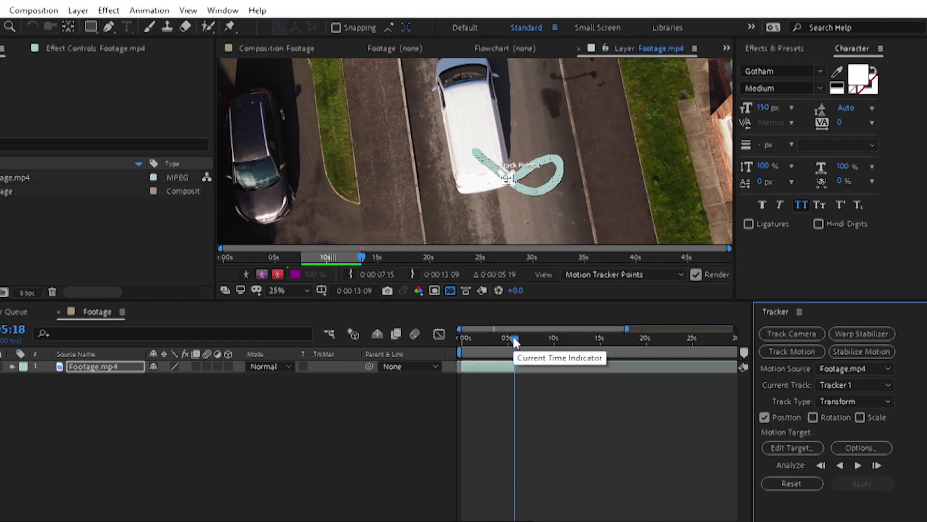
{"action": "scroll", "coordinate": [514, 186], "scroll_direction": "up", "scroll_amount": 4}
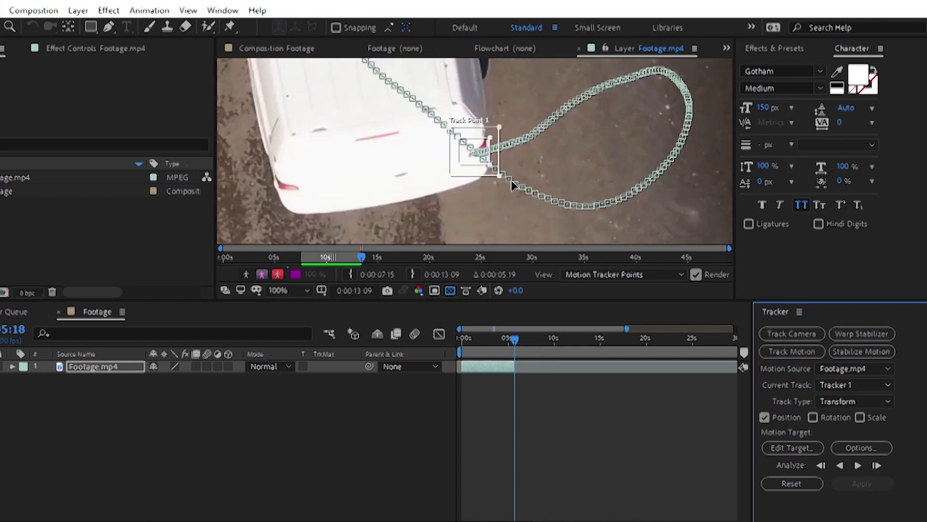
{"action": "scroll", "coordinate": [500, 172], "scroll_direction": "down", "scroll_amount": 2}
{"action": "left_click", "coordinate": [522, 342]}
{"action": "scroll", "coordinate": [511, 172], "scroll_direction": "down", "scroll_amount": 1}
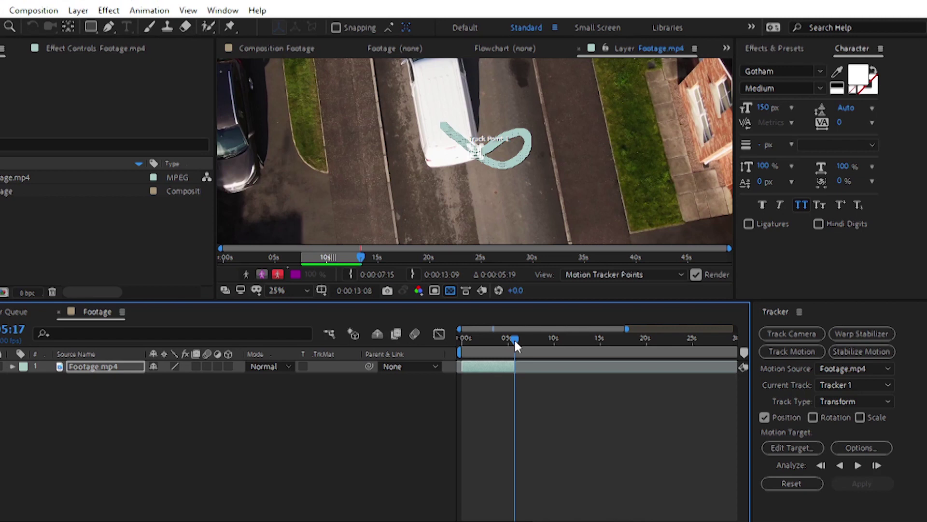
- Add a Null 1 layer via Layer > New > Null Object and return the playhead to 0:00
{"action": "left_click", "coordinate": [78, 10]}
{"action": "mouse_move", "coordinate": [113, 30]}
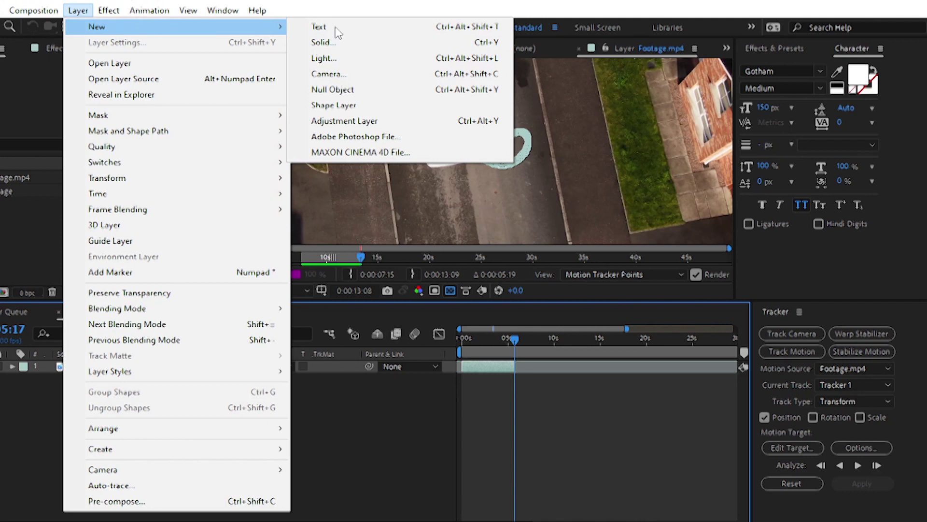
{"action": "left_click", "coordinate": [341, 88]}
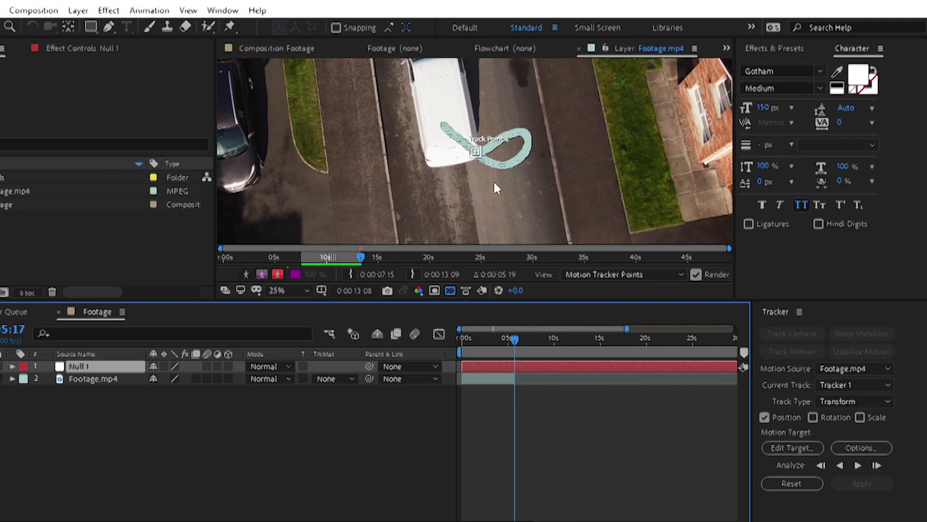
{"action": "left_click_drag", "start_coordinate": [514, 339], "coordinate": [452, 338]}
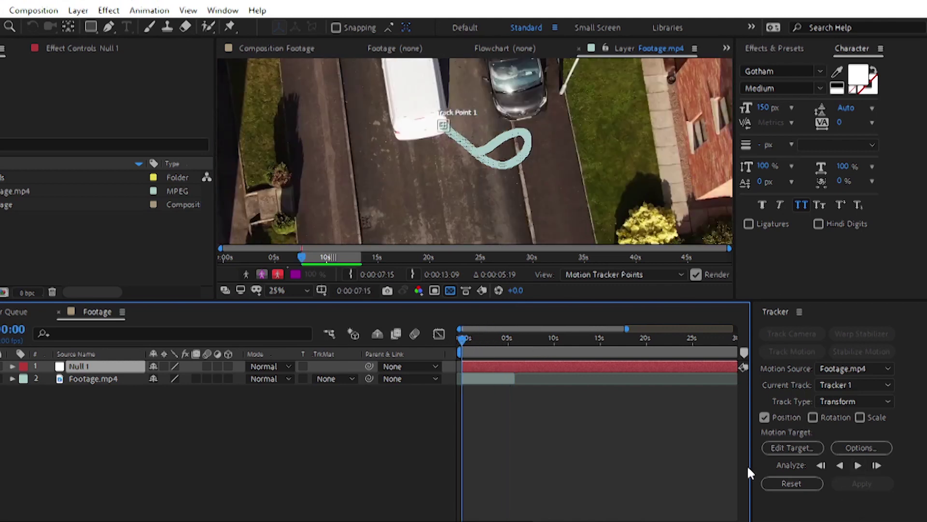
- Set Null 1 as the motion target layer for Tracker 1
{"action": "left_click", "coordinate": [788, 447]}
{"action": "left_click_drag", "start_coordinate": [406, 207], "coordinate": [297, 184]}
{"action": "left_click", "coordinate": [335, 213]}
{"action": "left_click", "coordinate": [340, 227]}
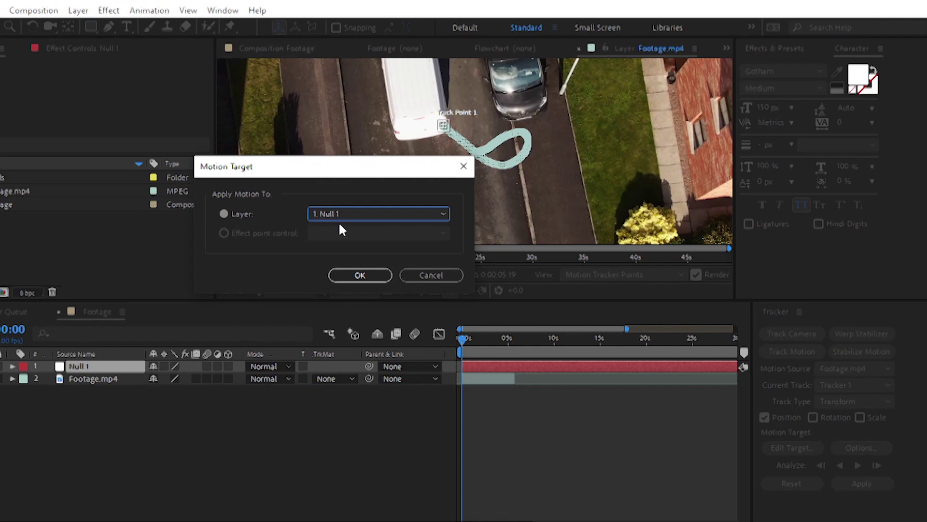
{"action": "left_click", "coordinate": [363, 275]}
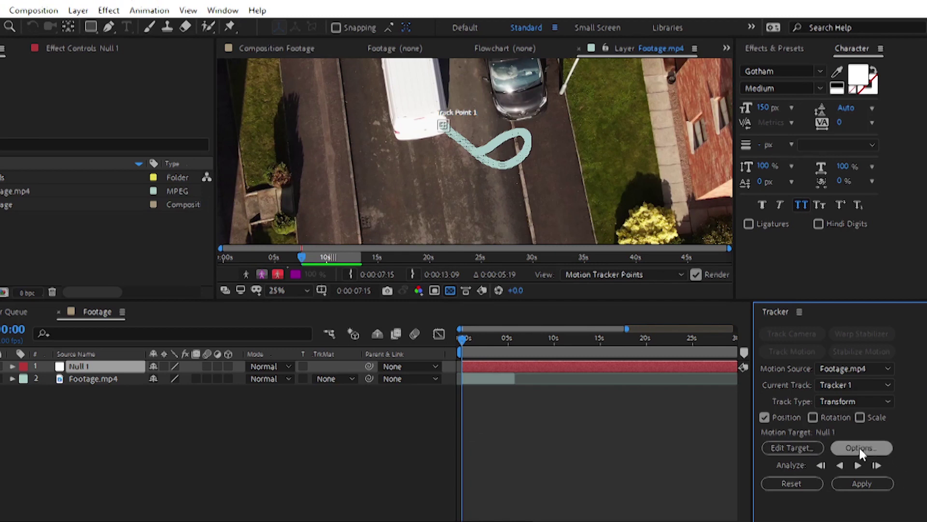
- Apply the track to Null 1 in both X and Y, then maximize the viewer
{"action": "left_click", "coordinate": [857, 481]}
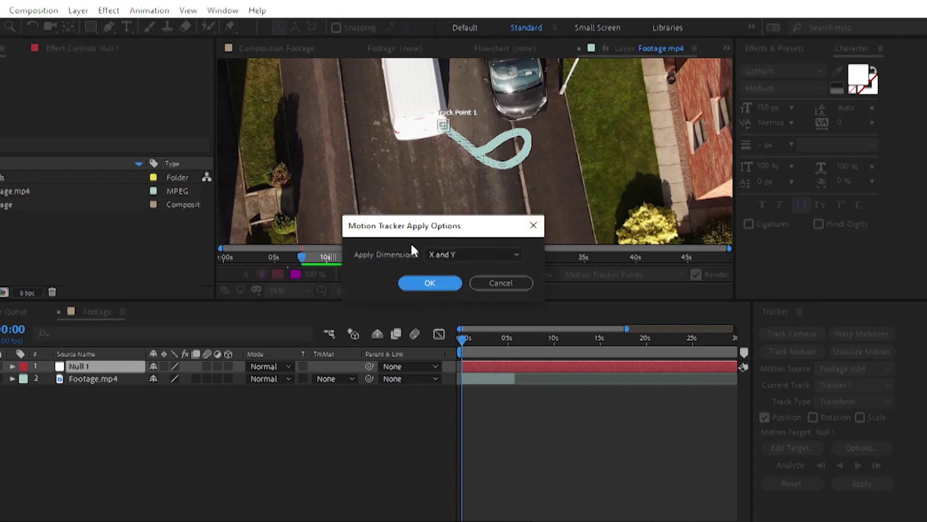
{"action": "left_click", "coordinate": [457, 255]}
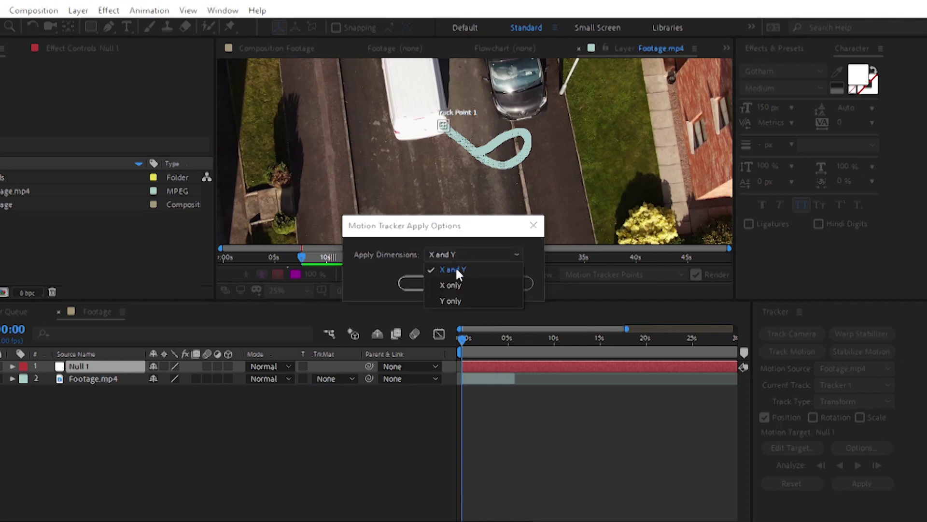
{"action": "key", "text": "Escape"}
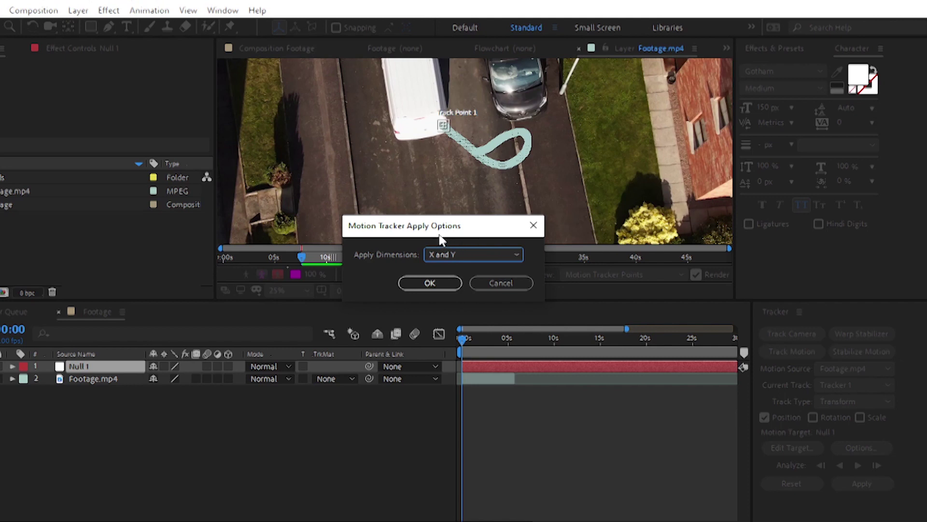
{"action": "left_click", "coordinate": [420, 285]}
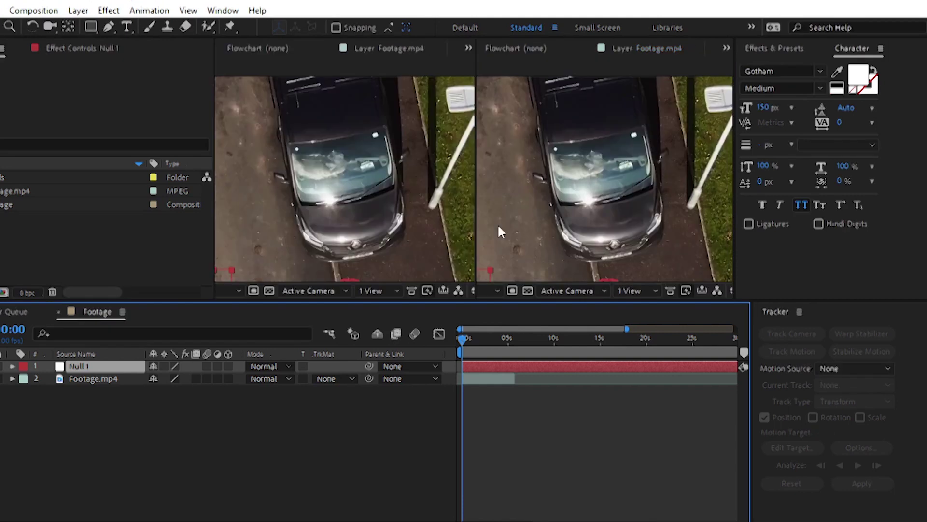
{"action": "key", "text": "grave"}
{"action": "key", "text": "grave"}
{"action": "scroll", "coordinate": [479, 242], "scroll_direction": "down", "scroll_amount": 2}
{"action": "left_click_drag", "start_coordinate": [523, 234], "coordinate": [503, 156]}
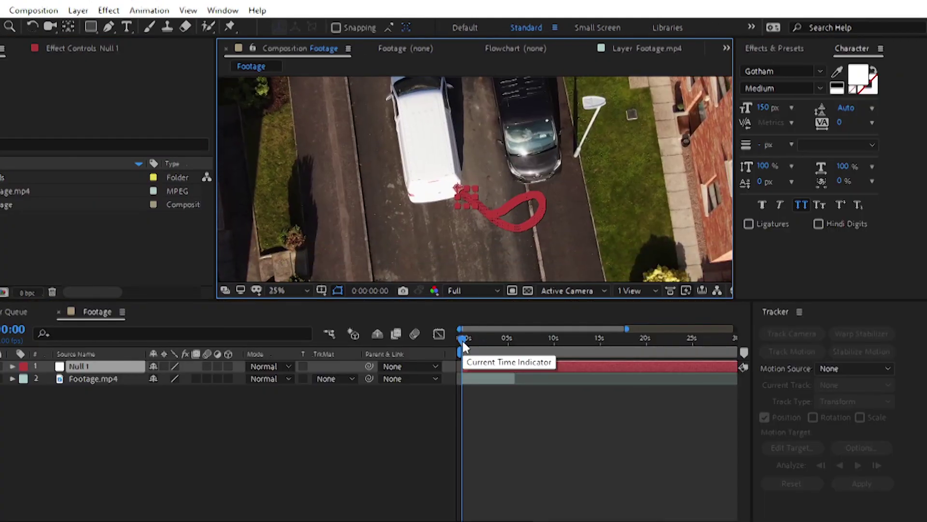
{"action": "left_click", "coordinate": [526, 355]}
{"action": "scroll", "coordinate": [457, 221], "scroll_direction": "down", "scroll_amount": 1}
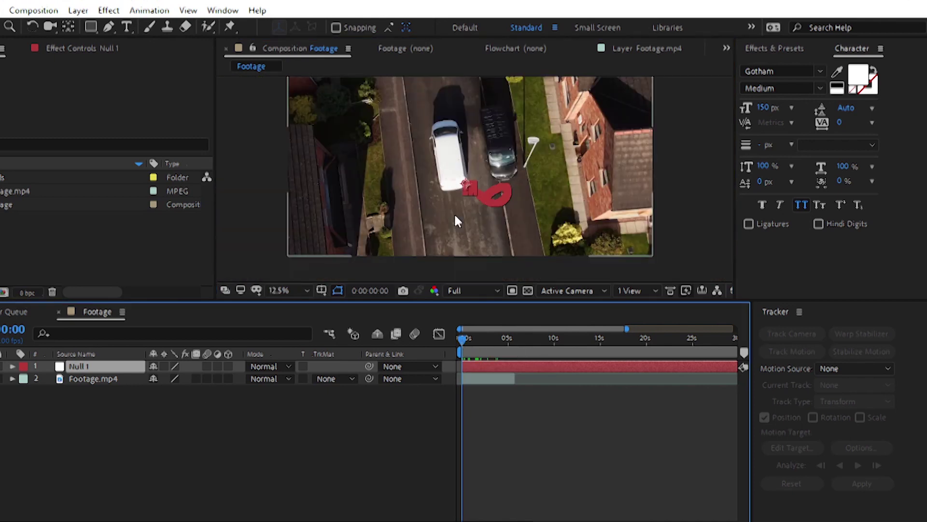
{"action": "left_click", "coordinate": [463, 338]}
{"action": "left_click_drag", "start_coordinate": [463, 337], "coordinate": [506, 333]}
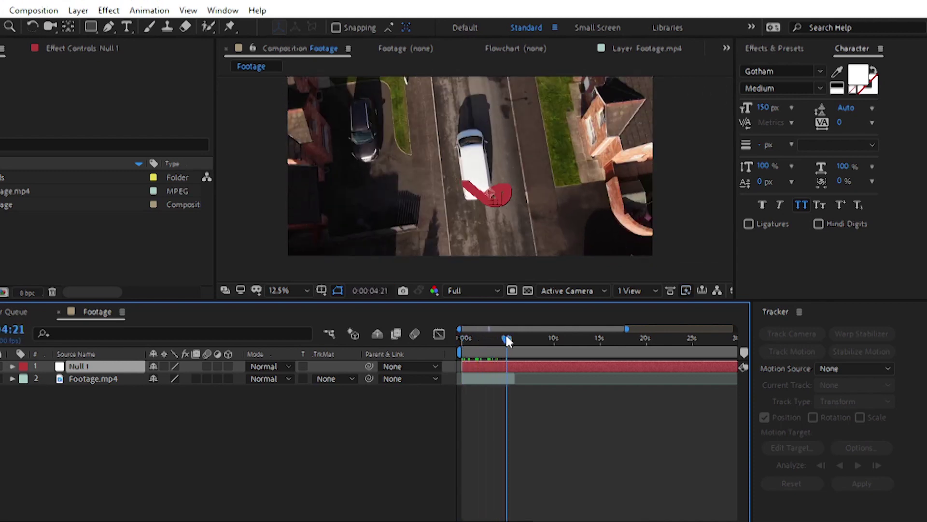
{"action": "left_click", "coordinate": [108, 378]}
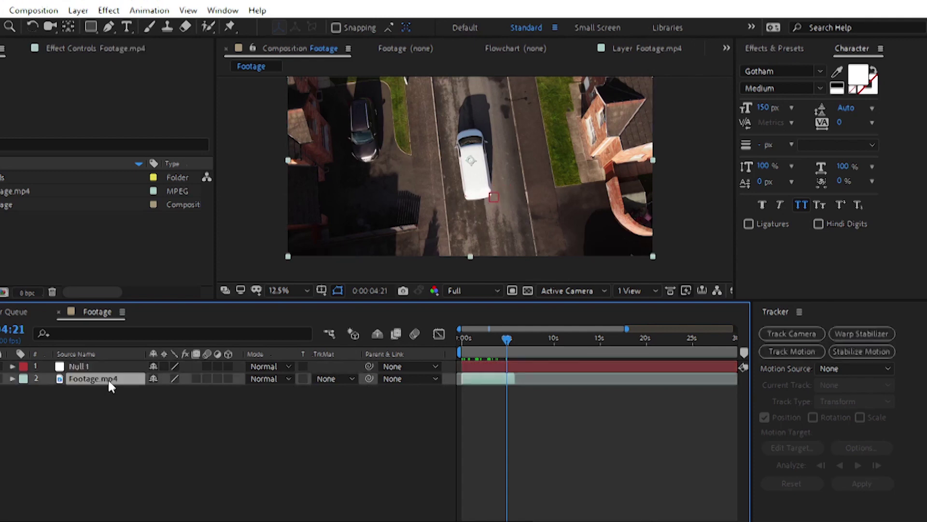
{"action": "left_click", "coordinate": [85, 365]}
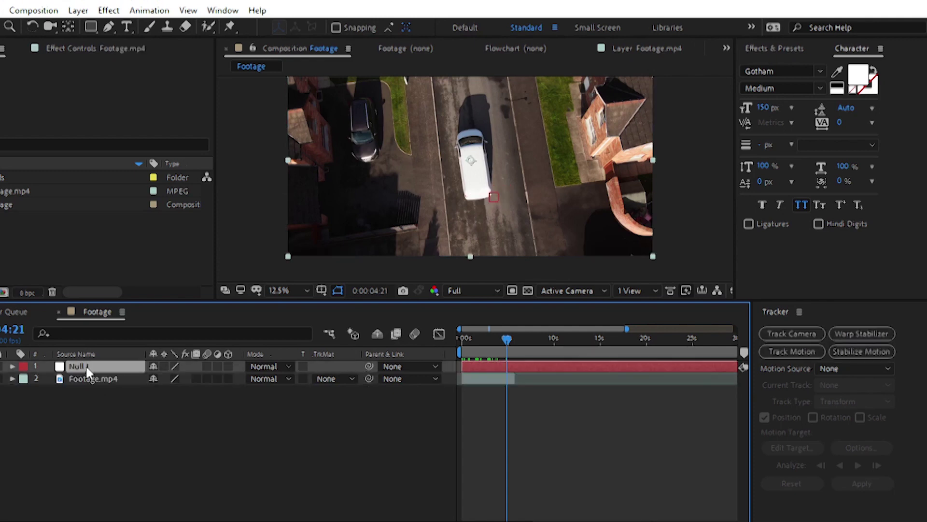
{"action": "left_click", "coordinate": [129, 407]}
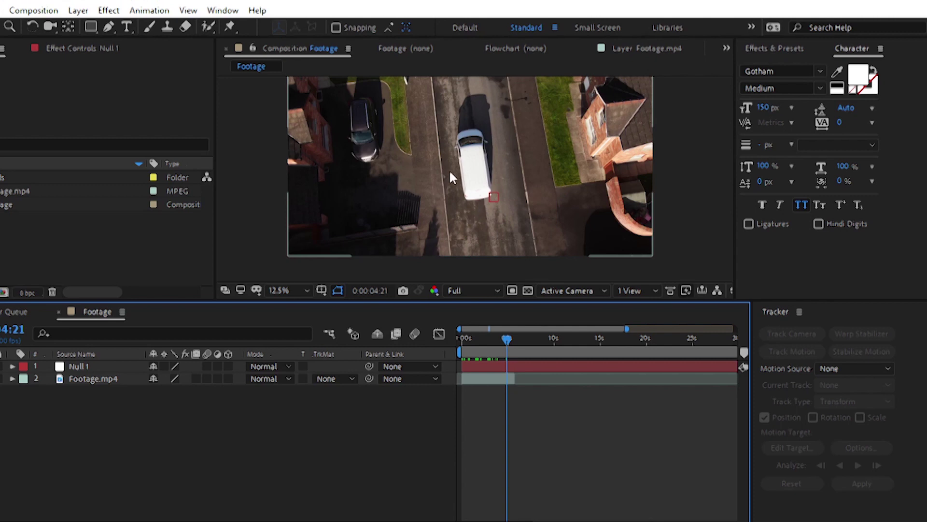
{"action": "left_click", "coordinate": [127, 26]}
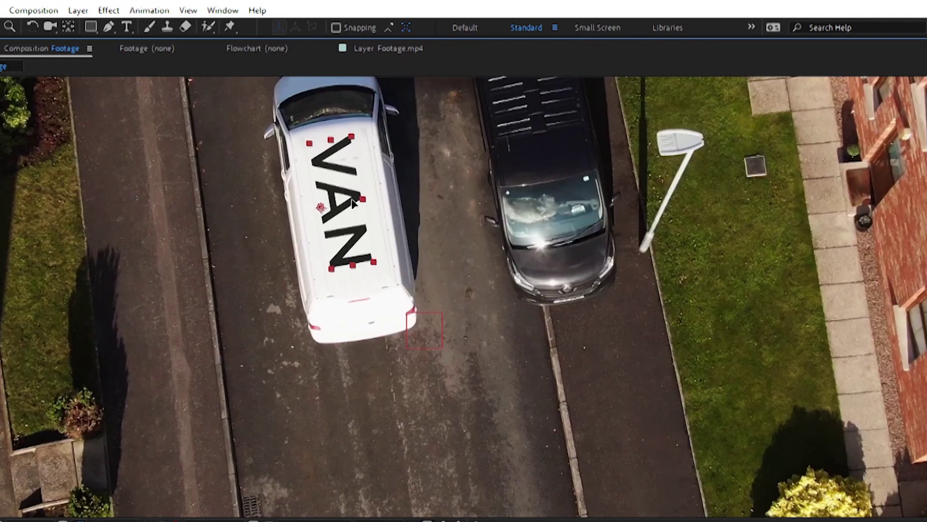
- Try Lighten and Multiply blend modes on the Van text layer, settling on Pin Light
{"action": "key", "text": "grave"}
{"action": "scroll", "coordinate": [425, 189], "scroll_direction": "down", "scroll_amount": 4}
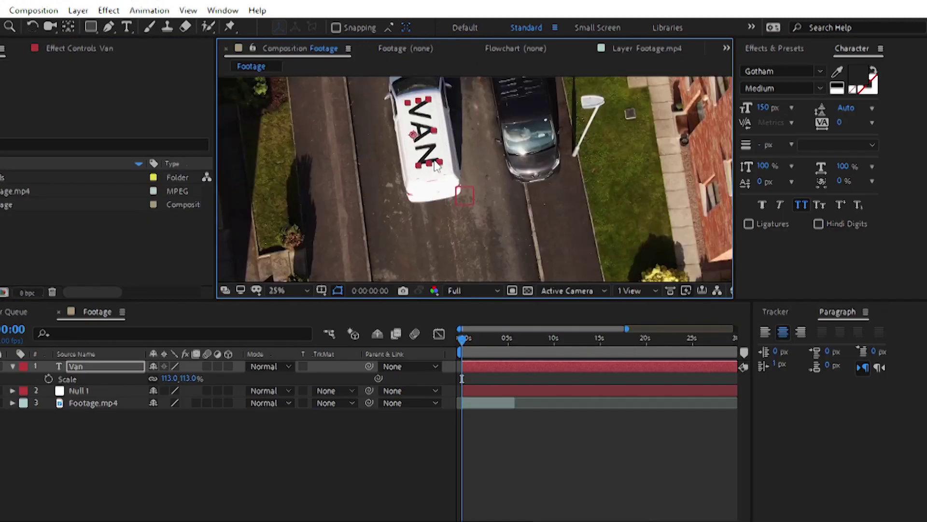
{"action": "scroll", "coordinate": [436, 164], "scroll_direction": "up", "scroll_amount": 2}
{"action": "left_click", "coordinate": [266, 370]}
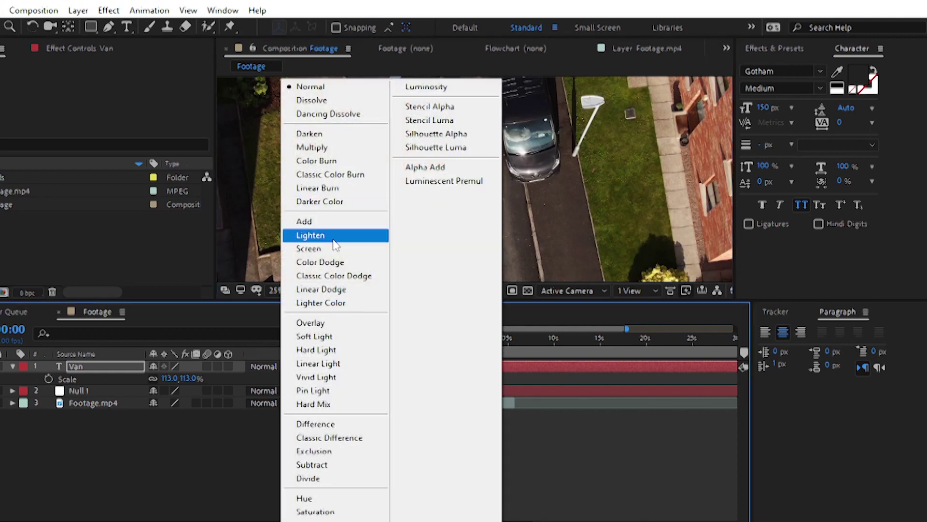
{"action": "left_click", "coordinate": [320, 236]}
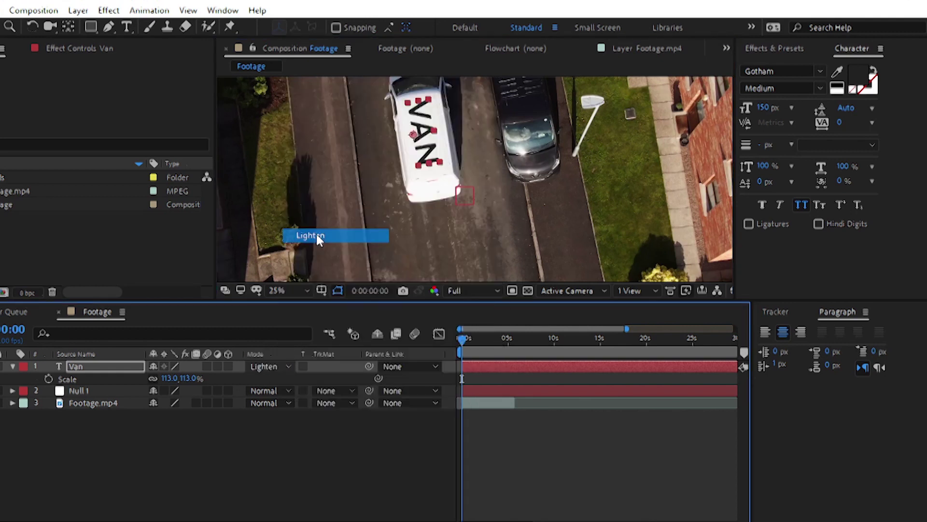
{"action": "left_click", "coordinate": [263, 367]}
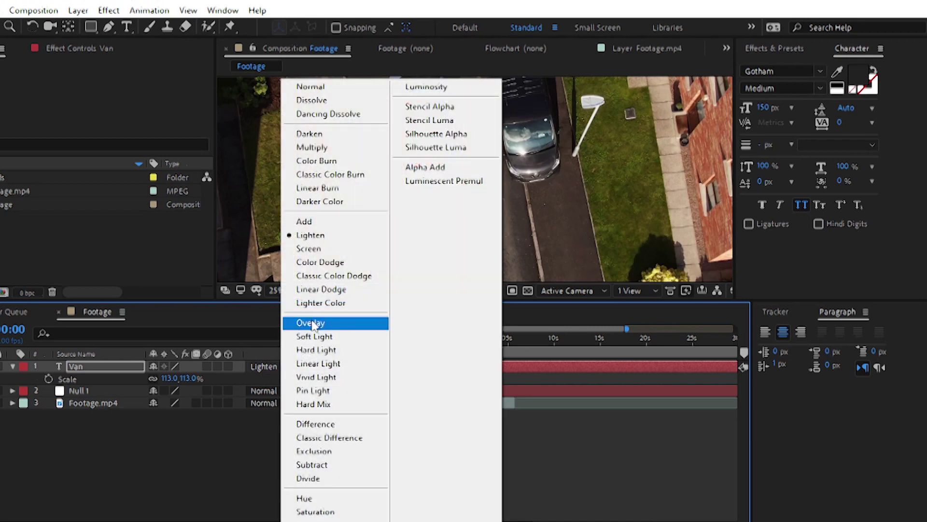
{"action": "left_click", "coordinate": [317, 153]}
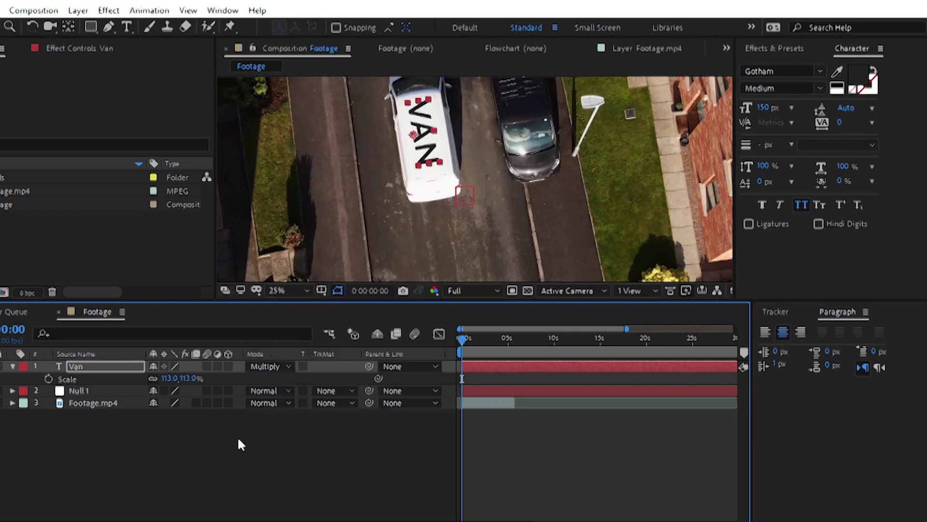
{"action": "left_click", "coordinate": [268, 367]}
{"action": "left_click", "coordinate": [304, 390]}
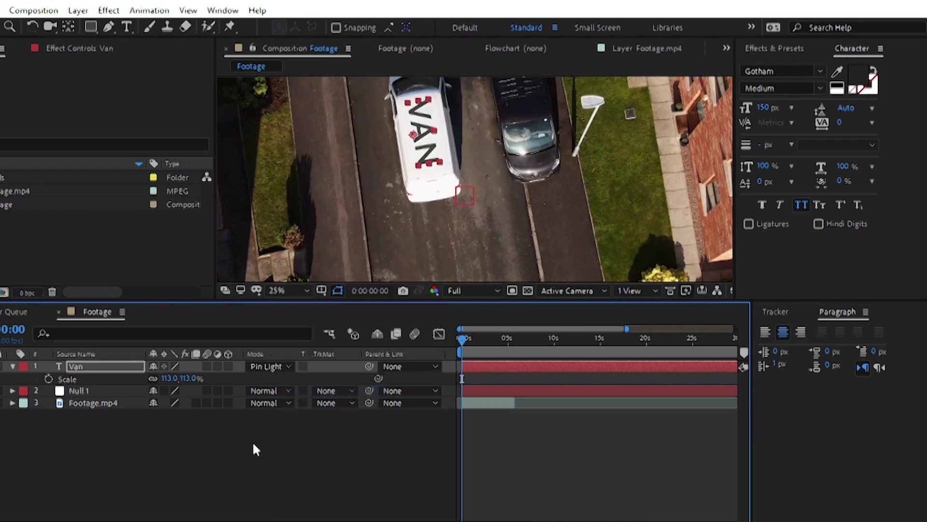
- Scrub forward to preview the VAN text on the van, then return to the first frame
{"action": "scroll", "coordinate": [462, 166], "scroll_direction": "down", "scroll_amount": 1}
{"action": "scroll", "coordinate": [461, 167], "scroll_direction": "down", "scroll_amount": 1}
{"action": "scroll", "coordinate": [454, 167], "scroll_direction": "up", "scroll_amount": 2}
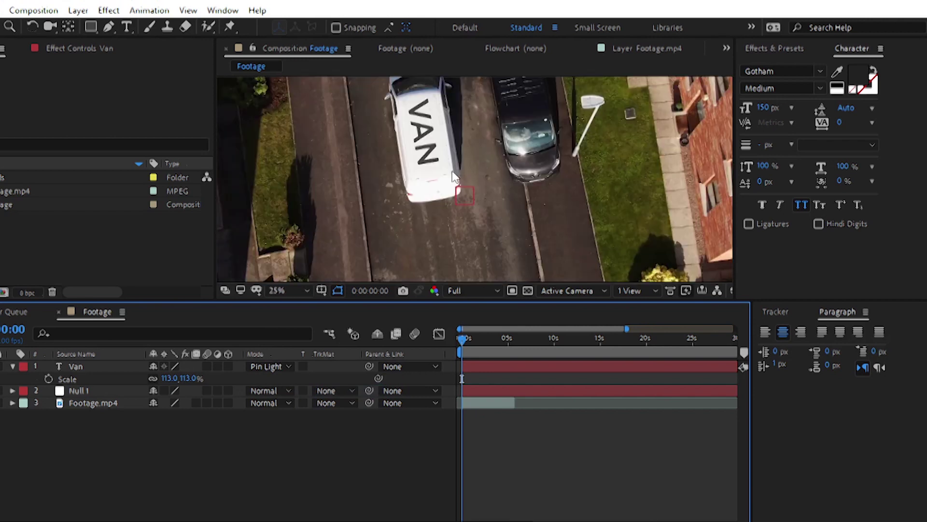
{"action": "scroll", "coordinate": [454, 167], "scroll_direction": "down", "scroll_amount": 1}
{"action": "left_click_drag", "start_coordinate": [461, 340], "coordinate": [481, 341]}
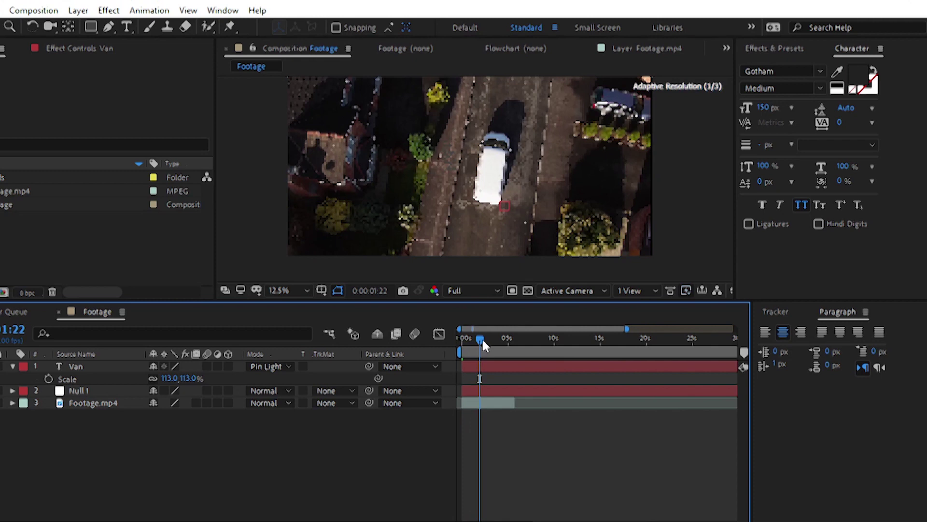
{"action": "key", "text": "Home"}
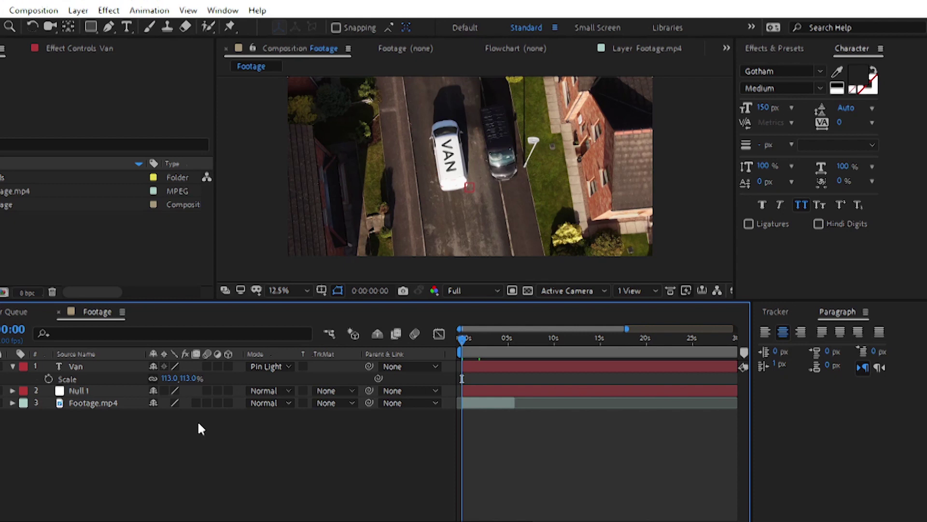
- Reorder Null 1 above Van and set the Van layer's parent to 1. Null 1
{"action": "key", "text": "ctrl+["}
{"action": "double_click", "coordinate": [82, 378]}
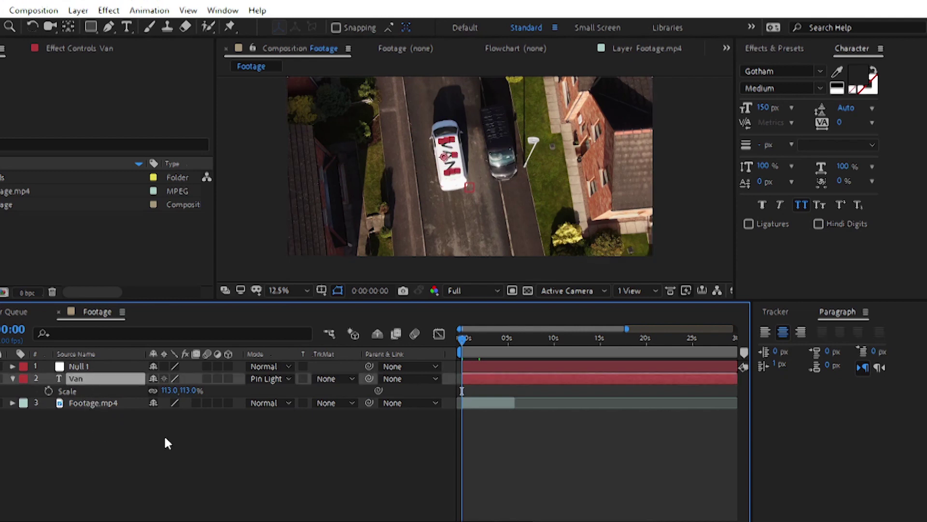
{"action": "left_click", "coordinate": [408, 379]}
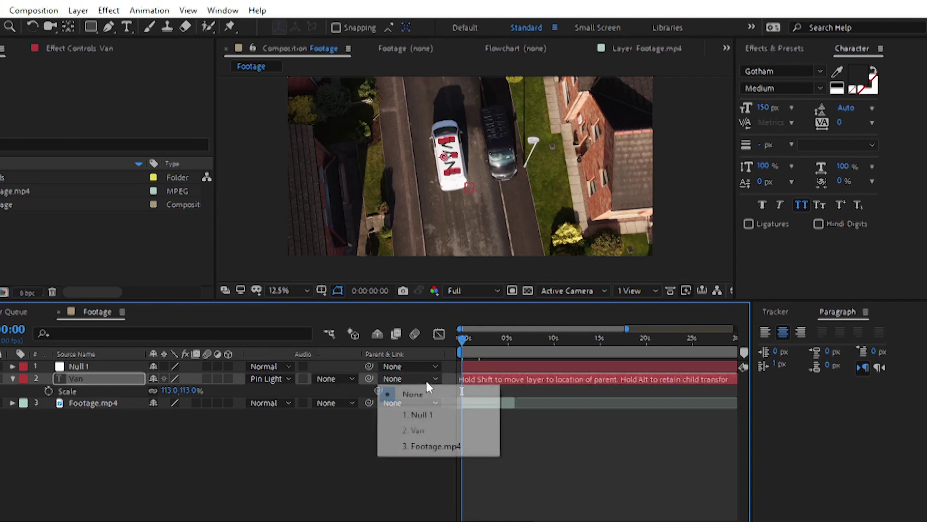
{"action": "left_click", "coordinate": [418, 415]}
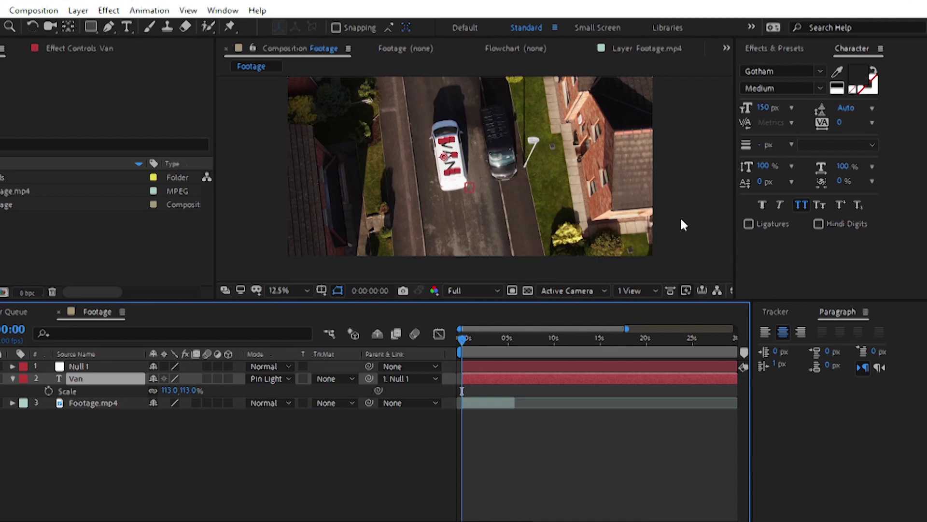
{"action": "left_click", "coordinate": [406, 379]}
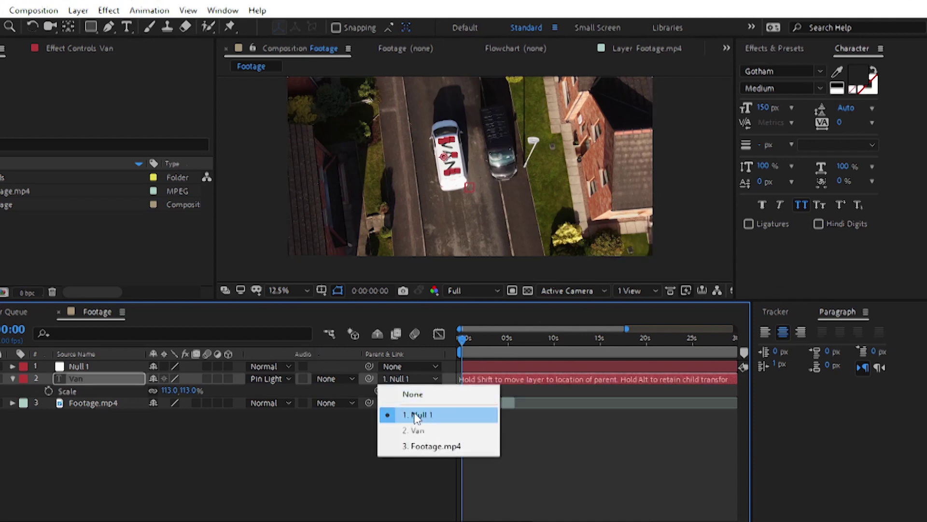
{"action": "left_click", "coordinate": [422, 416]}
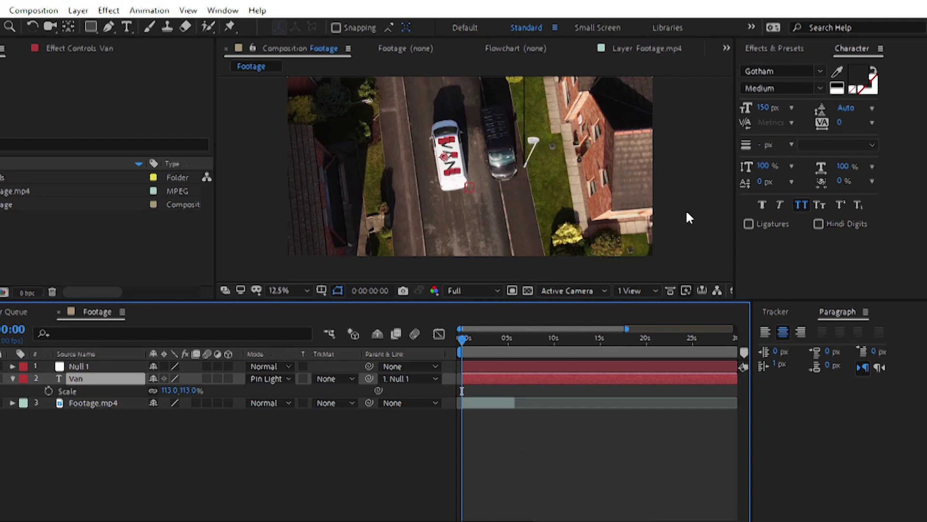
- Preview the footage with the parented VAN text, then deselect the Van layer
{"action": "key", "text": "space"}
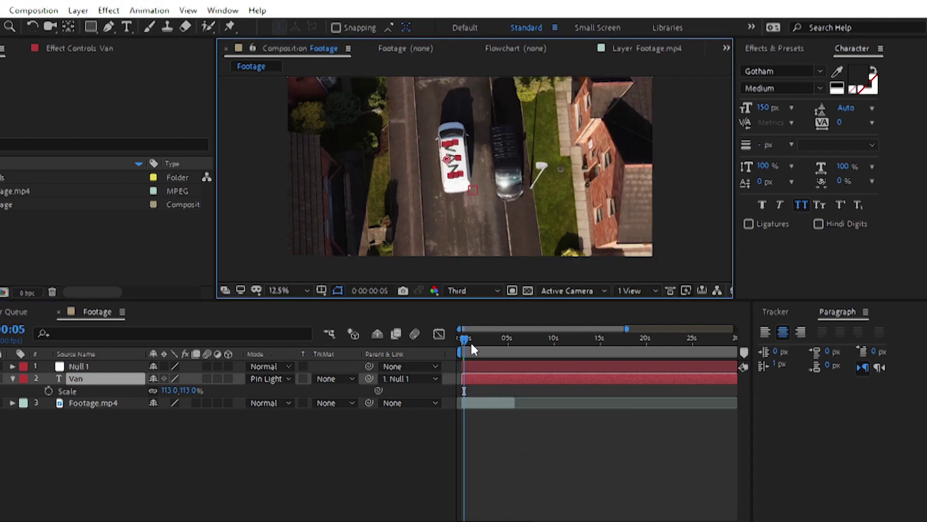
{"action": "left_click", "coordinate": [439, 334]}
{"action": "left_click", "coordinate": [439, 334]}
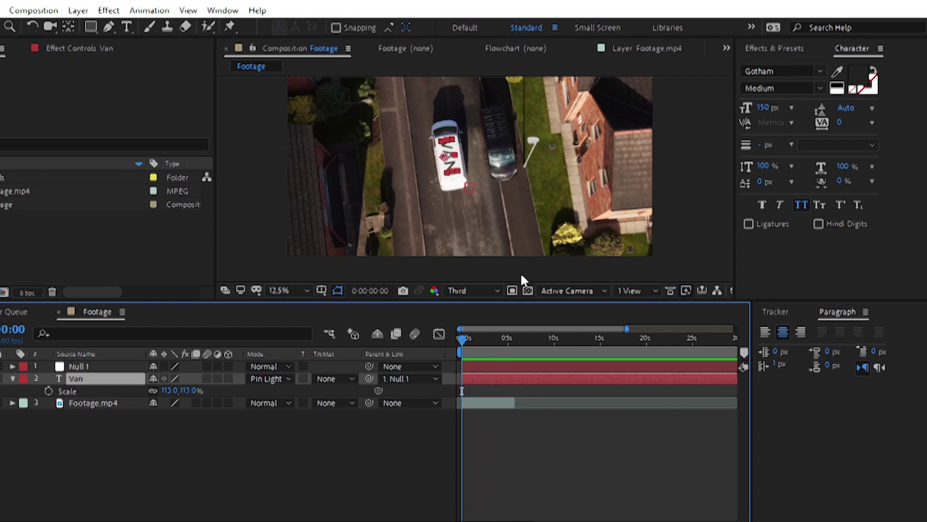
{"action": "left_click", "coordinate": [660, 240]}
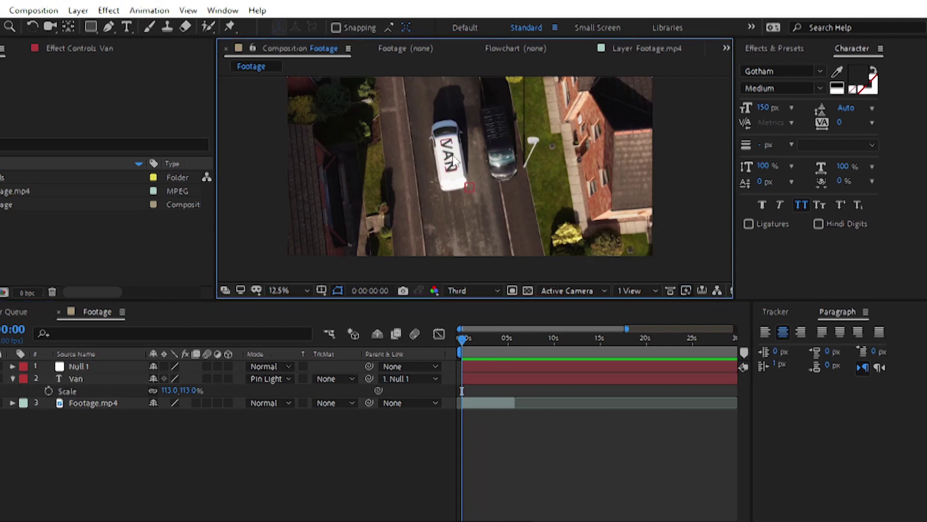
- Bring up the Tracker panel with Footage.mp4 as the layer to track
{"action": "left_click", "coordinate": [768, 311]}
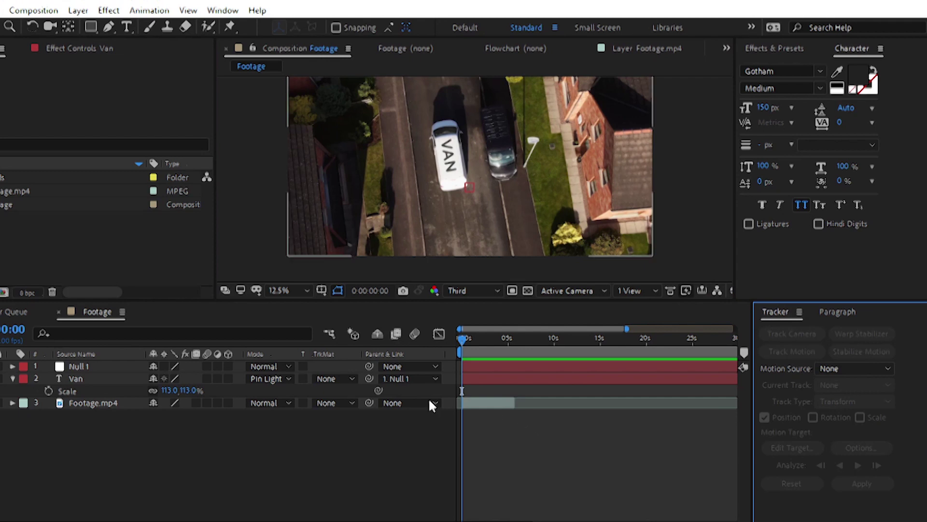
{"action": "left_click", "coordinate": [115, 380]}
{"action": "key", "text": "ctrl+Down"}
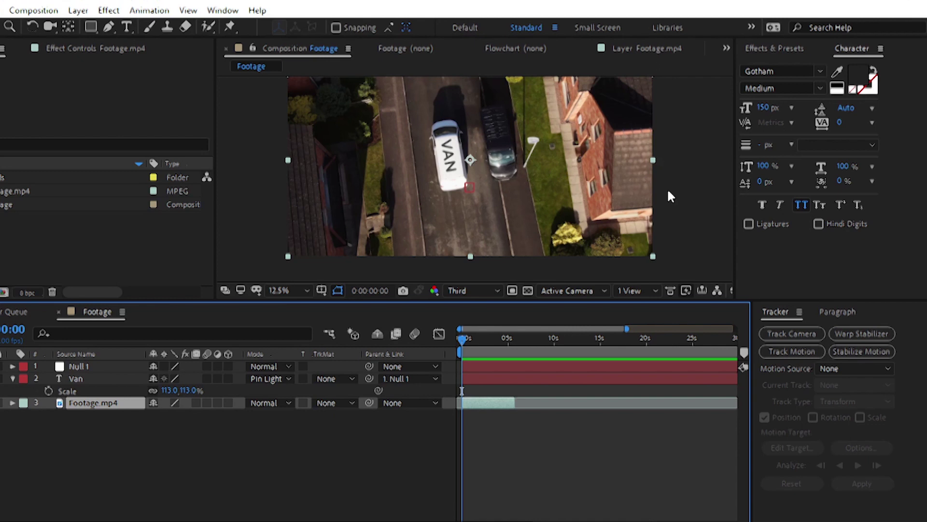
- Start a motion track on Footage.mp4 that tracks both position and rotation
{"action": "double_click", "coordinate": [94, 402]}
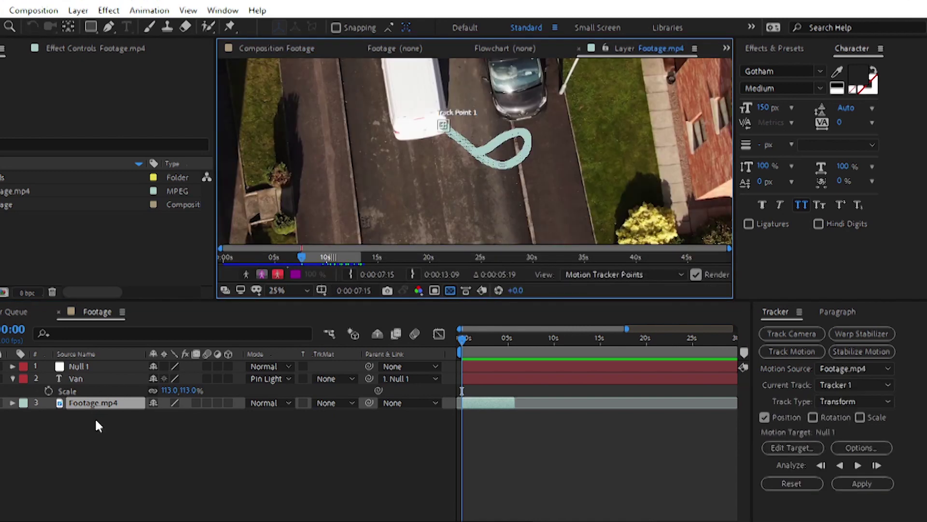
{"action": "left_click", "coordinate": [815, 418]}
{"action": "left_click", "coordinate": [415, 333]}
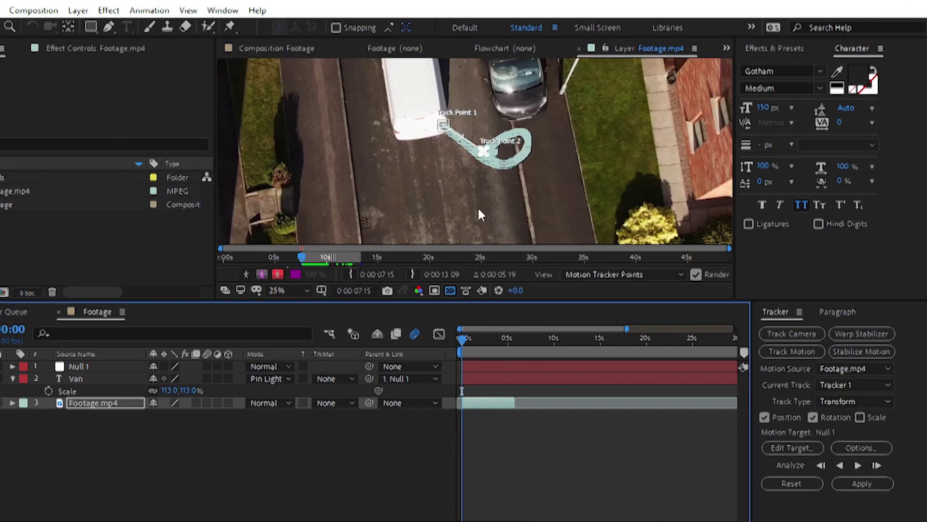
{"action": "scroll", "coordinate": [478, 193], "scroll_direction": "up", "scroll_amount": 4}
{"action": "scroll", "coordinate": [473, 176], "scroll_direction": "up", "scroll_amount": 2}
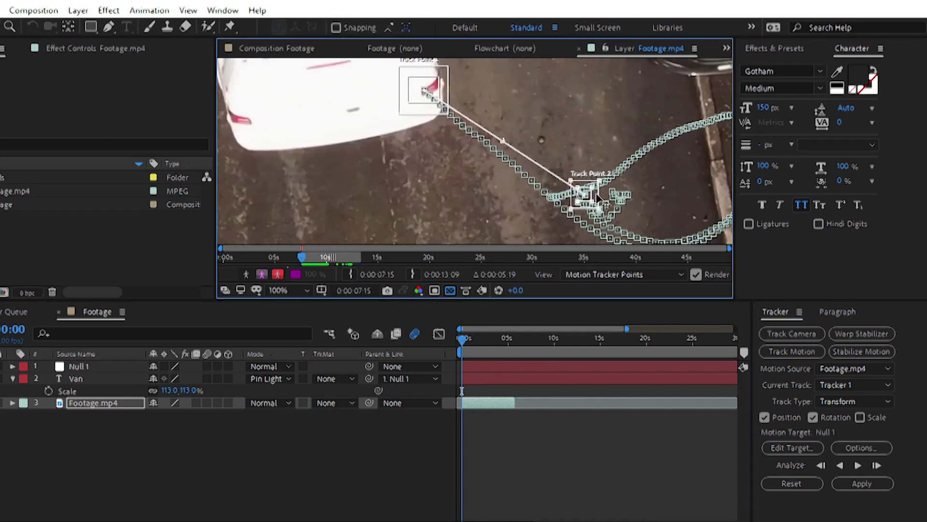
- Place Track Point 2 on the van, resize its feature box, and analyze the track
{"action": "left_click_drag", "start_coordinate": [600, 211], "coordinate": [298, 98]}
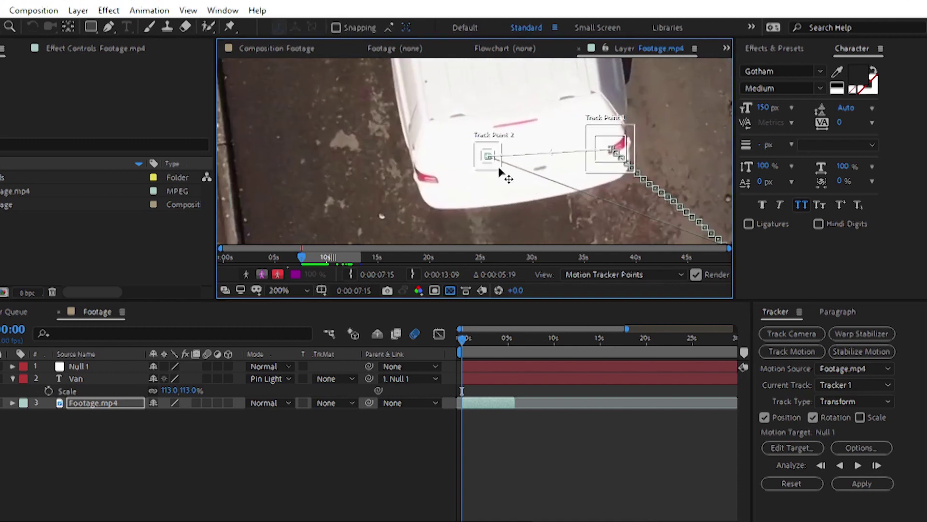
{"action": "scroll", "coordinate": [445, 168], "scroll_direction": "up", "scroll_amount": 1}
{"action": "left_click_drag", "start_coordinate": [446, 168], "coordinate": [407, 219]}
{"action": "key", "text": "comma"}
{"action": "key", "text": "comma"}
{"action": "key", "text": "comma"}
{"action": "key", "text": "comma"}
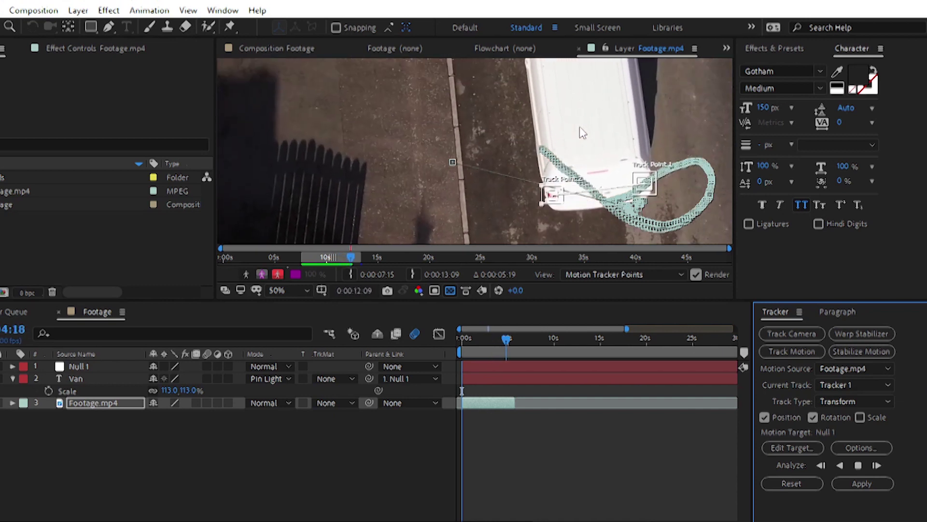
{"action": "left_click_drag", "start_coordinate": [513, 340], "coordinate": [463, 338]}
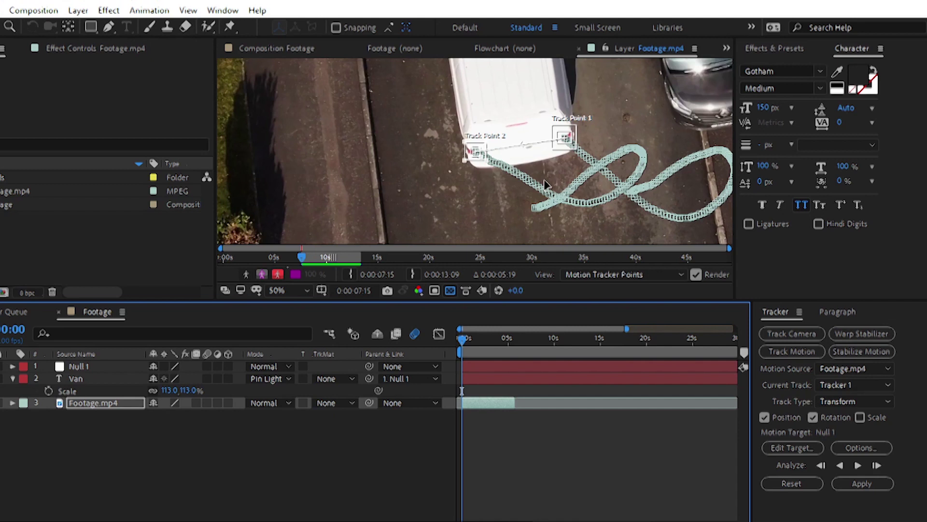
- Apply the track data to Null 1 and play back the tracked text
{"action": "left_click", "coordinate": [861, 484]}
{"action": "left_click", "coordinate": [430, 283]}
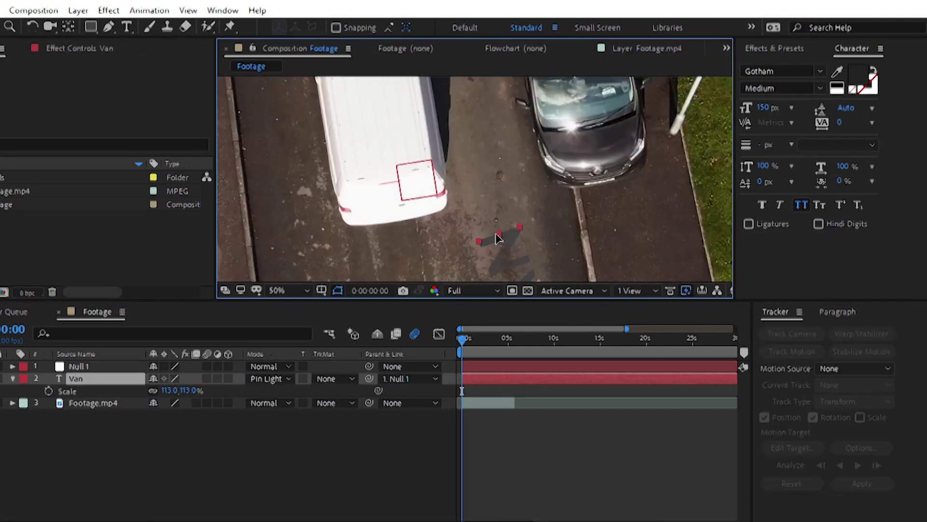
{"action": "key", "text": "space"}
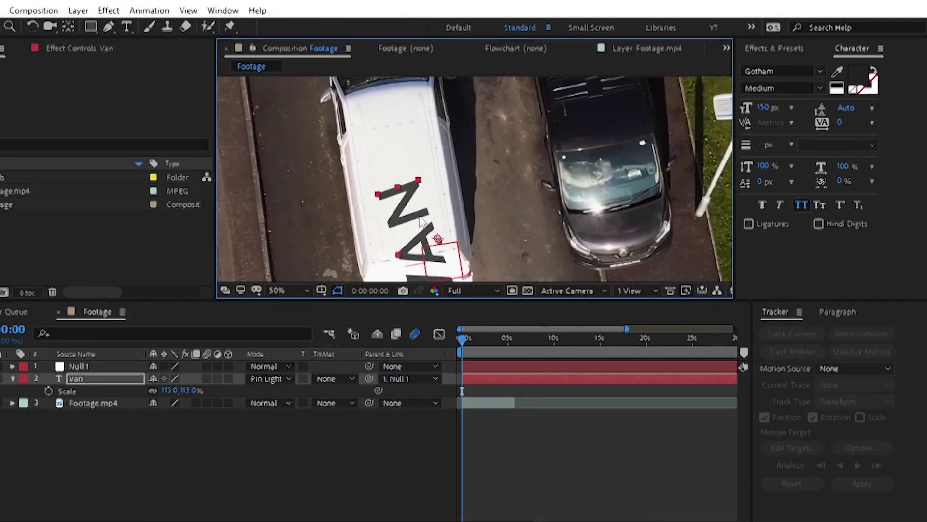
{"action": "key", "text": "space"}
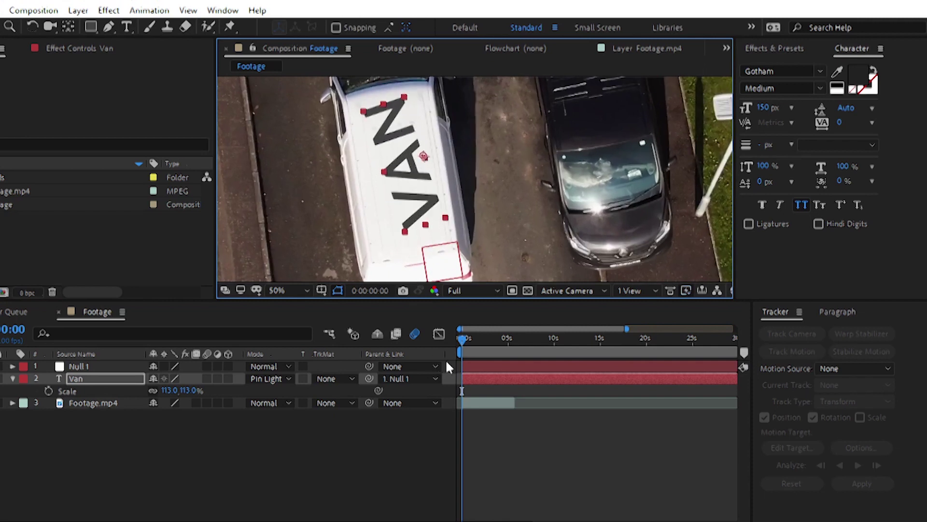
- Rotate the VAN text, blend it with Vivid Light, and position it on the white roof
{"action": "key", "text": "r"}
{"action": "key", "text": "/"}
{"action": "left_click_drag", "start_coordinate": [168, 390], "coordinate": [305, 387]}
{"action": "left_click", "coordinate": [269, 378]}
{"action": "left_click", "coordinate": [309, 376]}
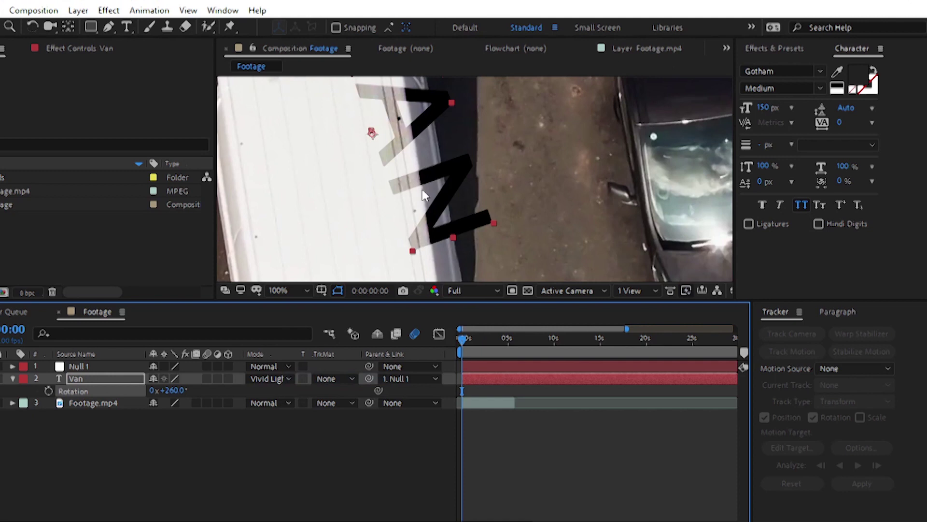
{"action": "left_click_drag", "start_coordinate": [461, 181], "coordinate": [416, 198]}
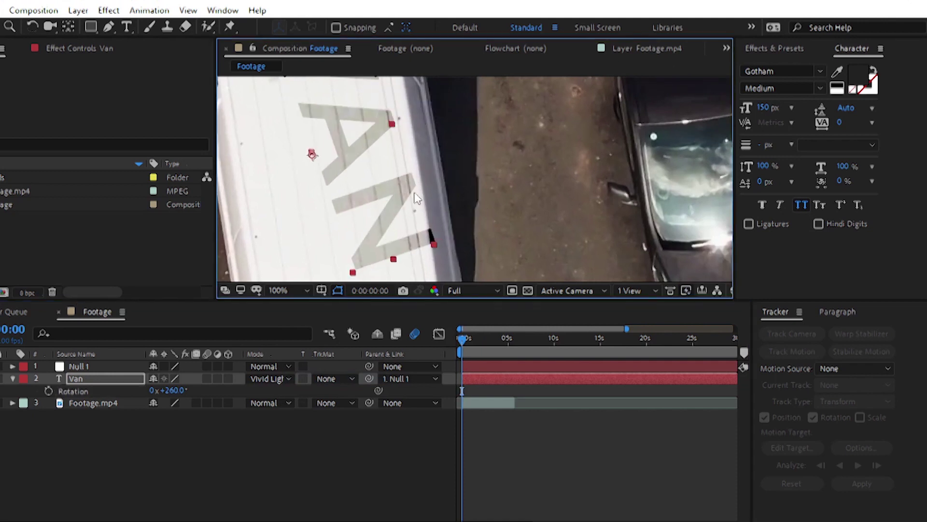
{"action": "scroll", "coordinate": [417, 198], "scroll_direction": "down", "scroll_amount": 3}
{"action": "scroll", "coordinate": [467, 170], "scroll_direction": "up", "scroll_amount": 2}
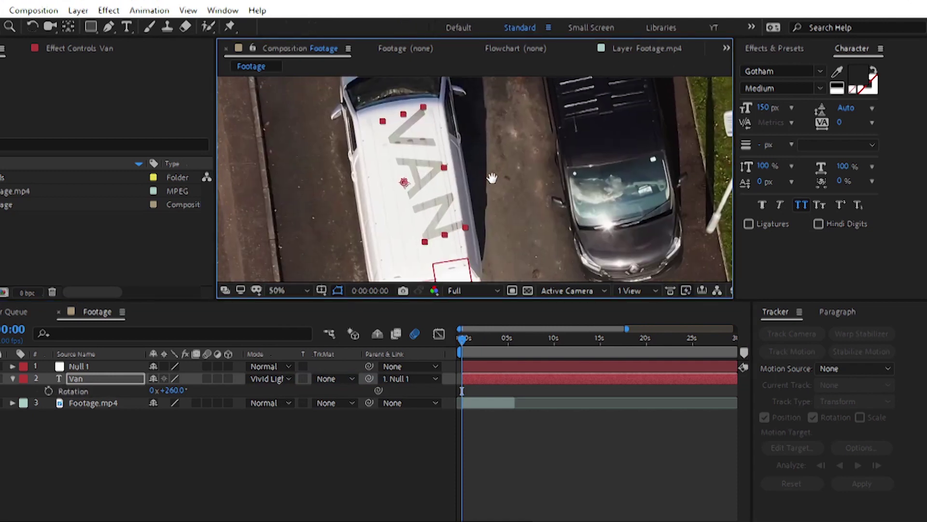
{"action": "left_click_drag", "start_coordinate": [430, 202], "coordinate": [427, 204]}
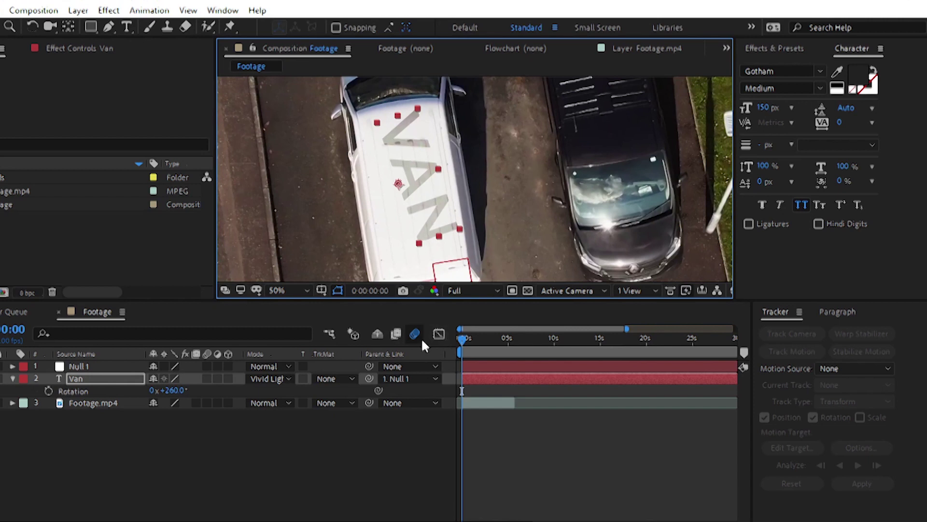
- Set the VAN text rotation to exactly 270° and preview the finished result
{"action": "left_click", "coordinate": [170, 390]}
{"action": "key", "text": "Up"}
{"action": "key", "text": "Up"}
{"action": "key", "text": "Up"}
{"action": "key", "text": "Up"}
{"action": "key", "text": "Up"}
{"action": "key", "text": "Up"}
{"action": "key", "text": "Up"}
{"action": "key", "text": "Up"}
{"action": "key", "text": "Up"}
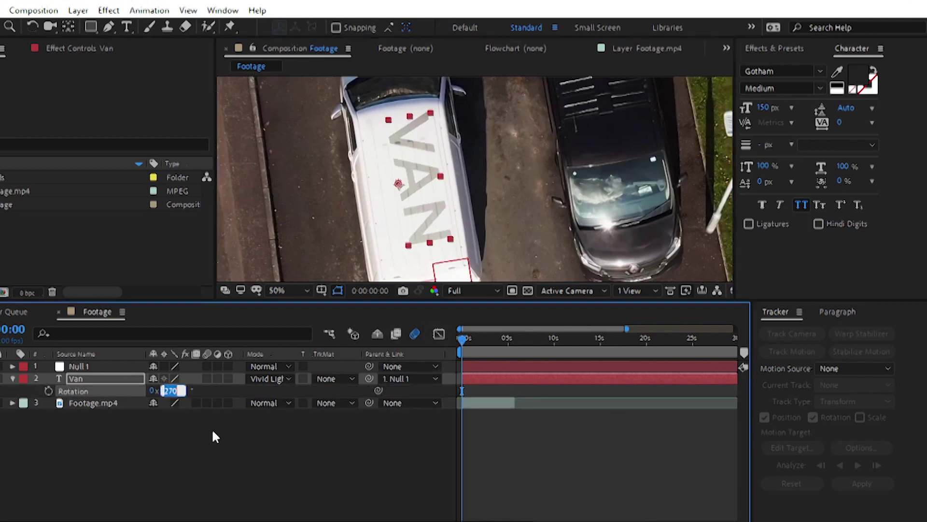
{"action": "left_click", "coordinate": [212, 452]}
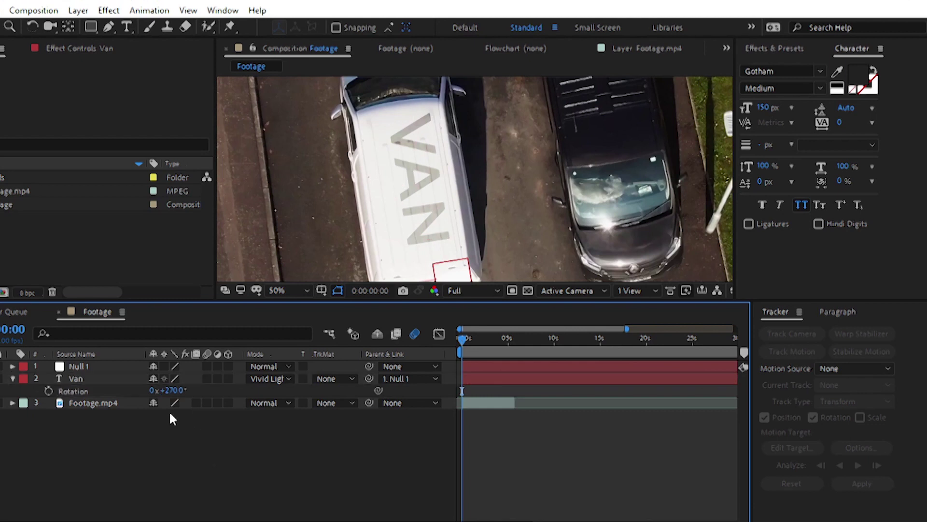
{"action": "left_click", "coordinate": [111, 382]}
{"action": "key", "text": "Return"}
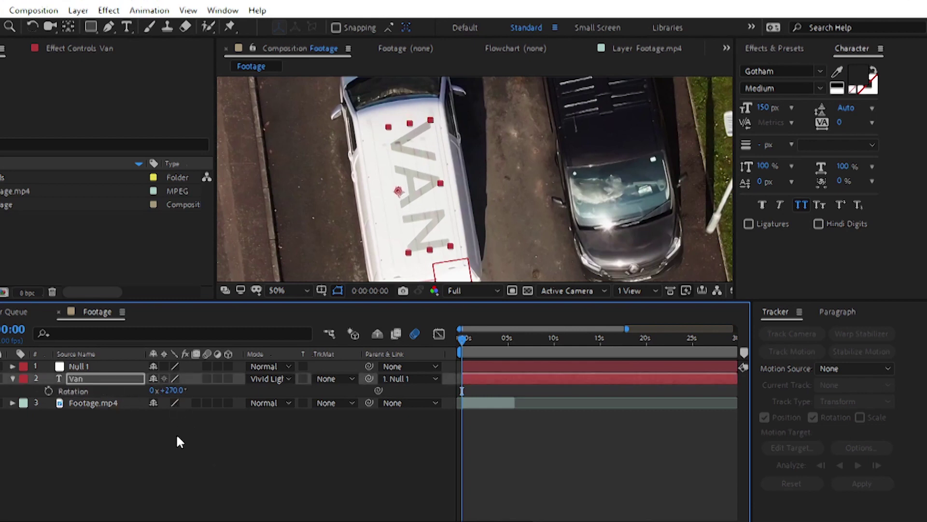
{"action": "left_click", "coordinate": [184, 440]}
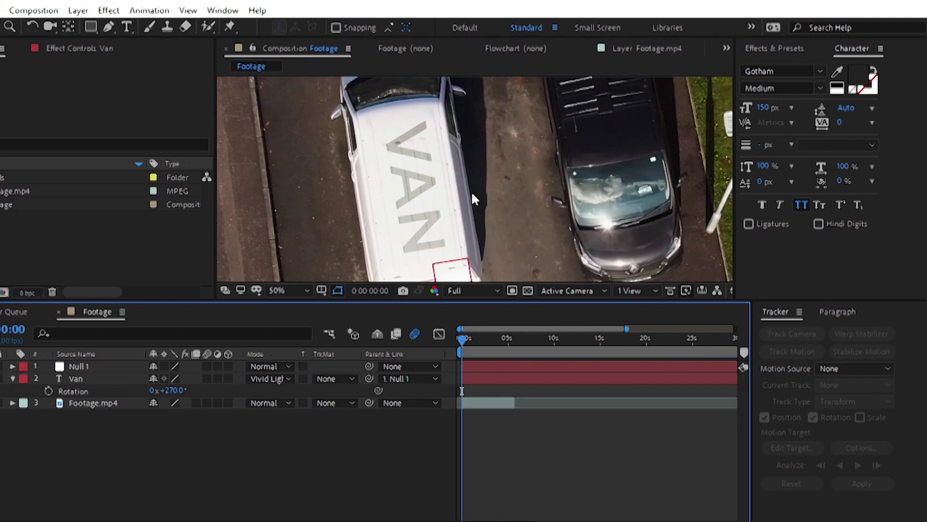
{"action": "scroll", "coordinate": [473, 182], "scroll_direction": "down", "scroll_amount": 2}
{"action": "scroll", "coordinate": [472, 176], "scroll_direction": "down", "scroll_amount": 1}
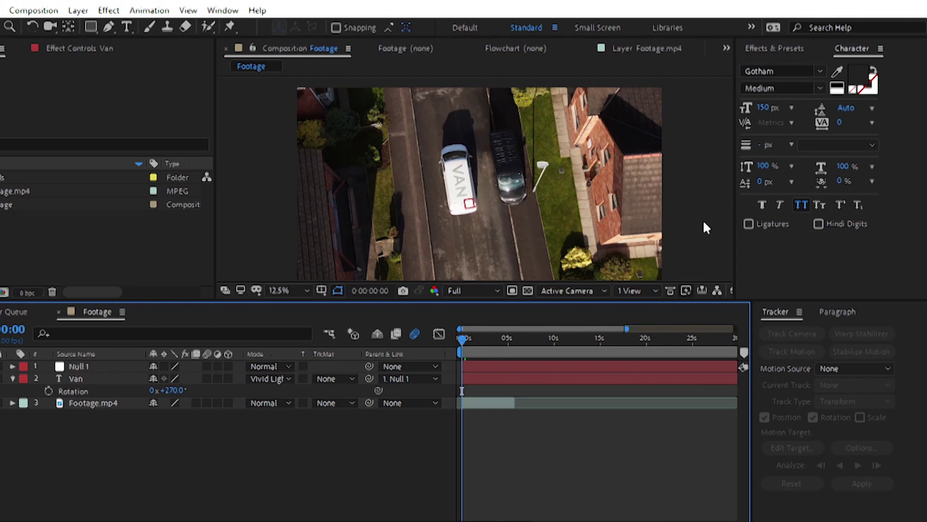
{"action": "key", "text": "space"}
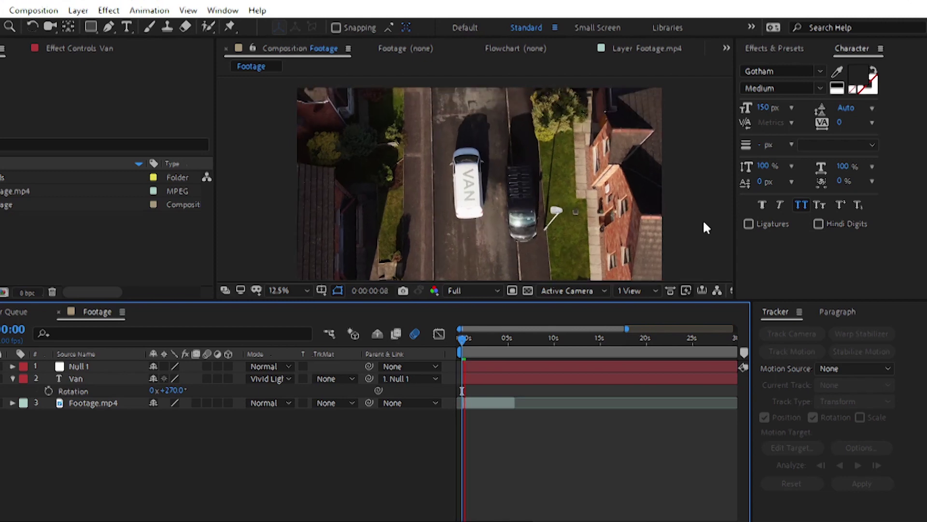